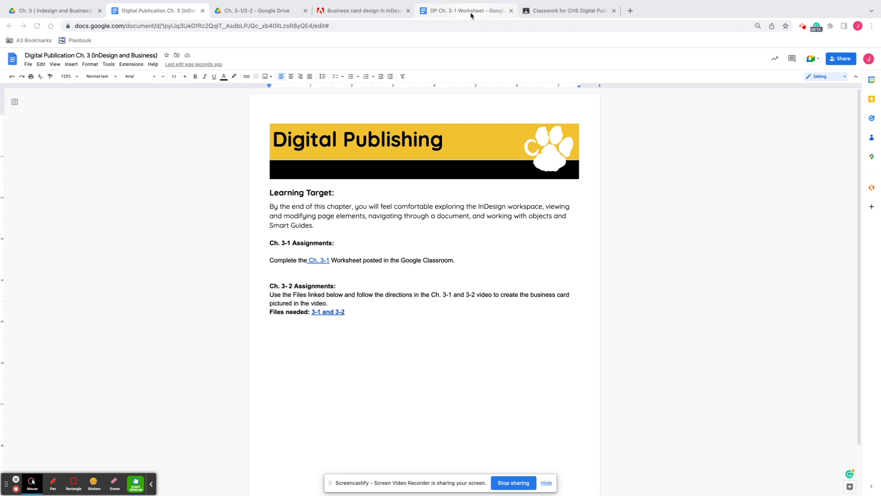
# Step: Bring the DP Ch. 3-1 Worksheet tab forward to show its business card questions
pyautogui.click(463, 10)
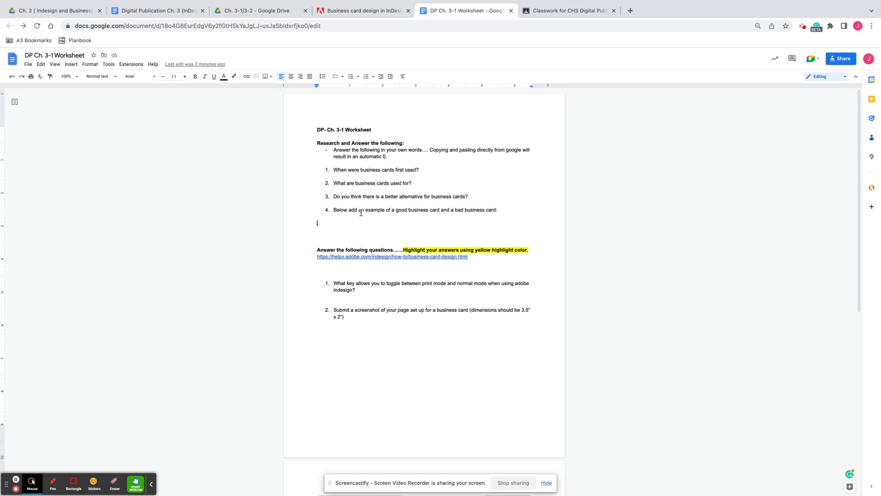
# Step: Read through the worksheet's business card questions, glance at the help page, then close the worksheet
pyautogui.scroll(-3, 394, 184)
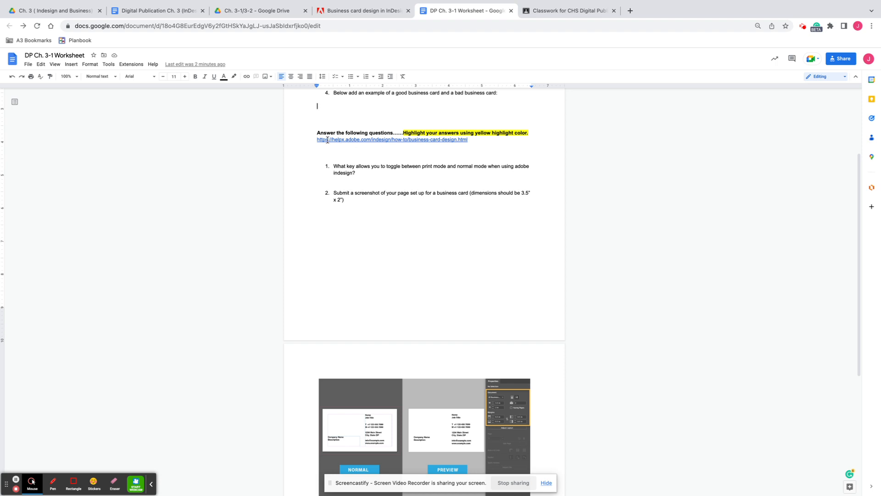
pyautogui.click(364, 14)
pyautogui.click(453, 11)
pyautogui.scroll(-5, 403, 269)
pyautogui.scroll(7, 403, 265)
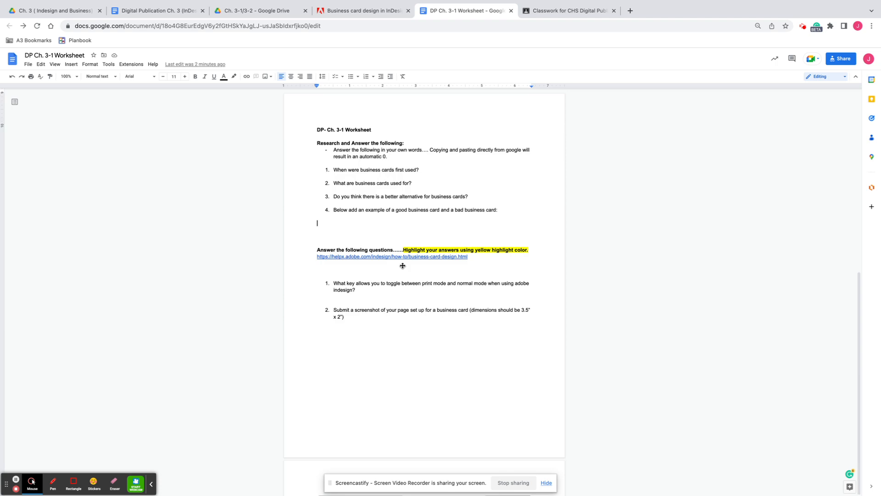
pyautogui.scroll(-5, 402, 265)
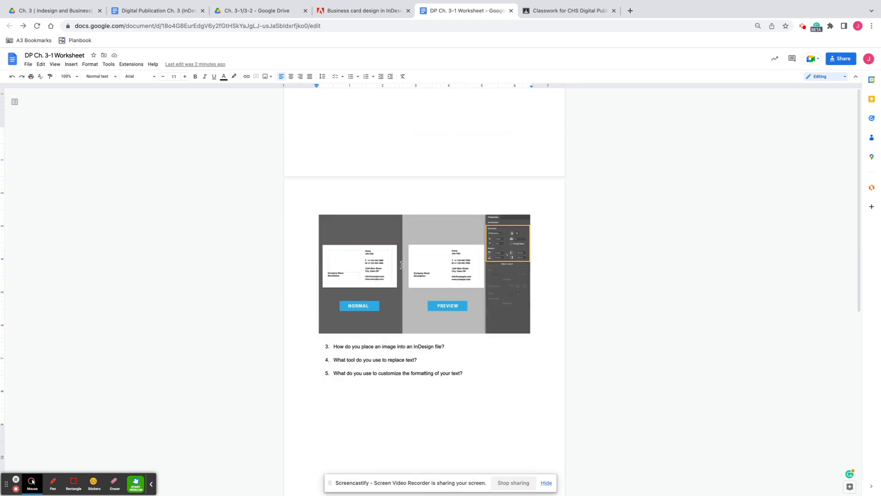
pyautogui.scroll(5, 402, 265)
pyautogui.scroll(-2, 402, 266)
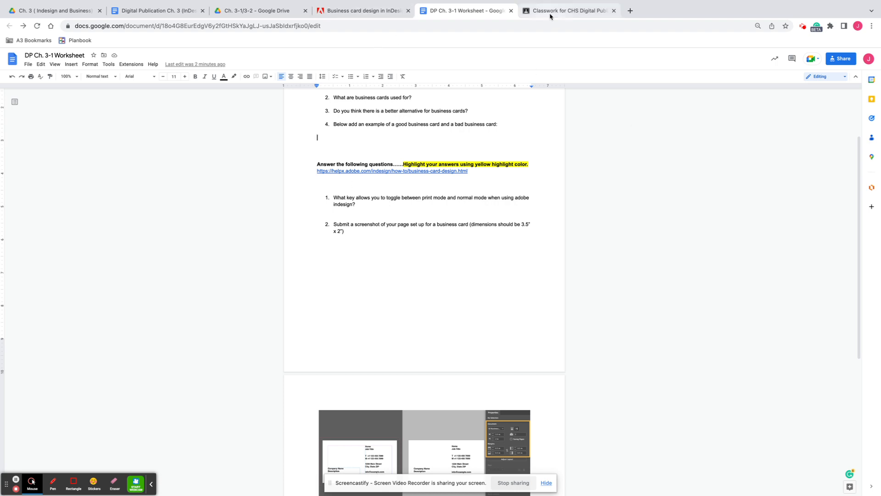
pyautogui.click(511, 10)
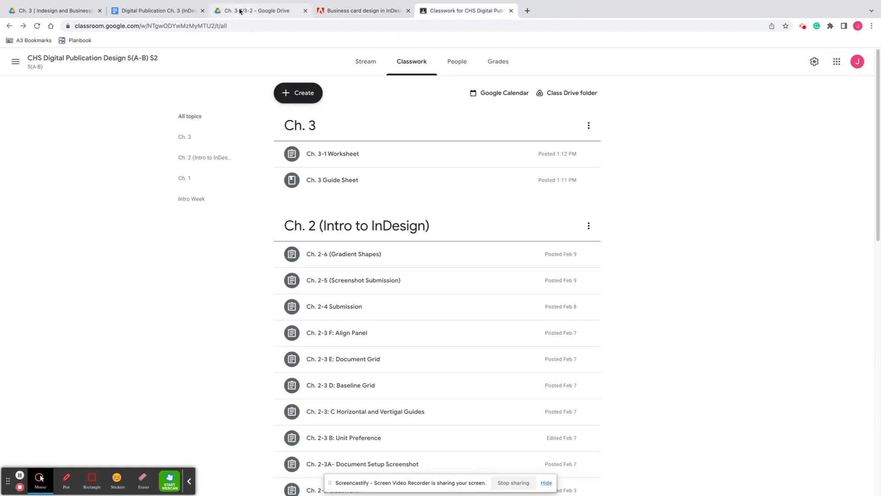
# Step: Close the extra tabs and follow the '3-1 and 3-2' link in Digital Publication Ch. 3 to its Drive folder
pyautogui.click(285, 13)
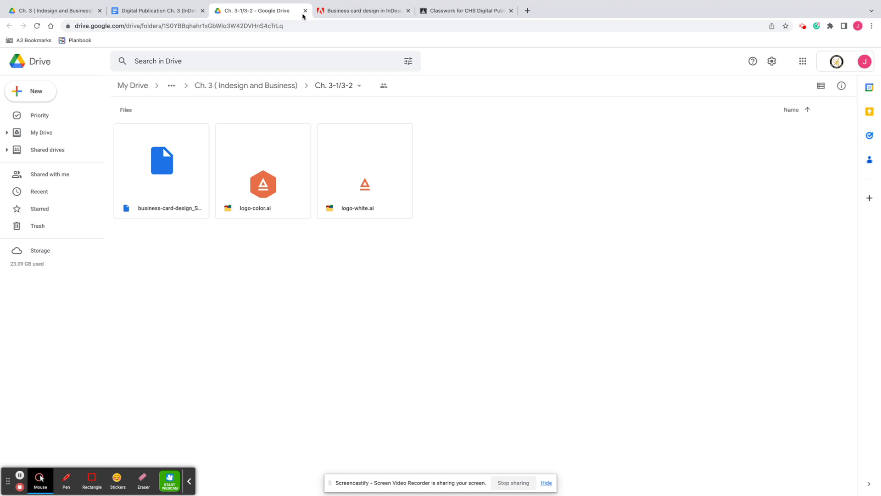
pyautogui.click(305, 11)
pyautogui.click(305, 11)
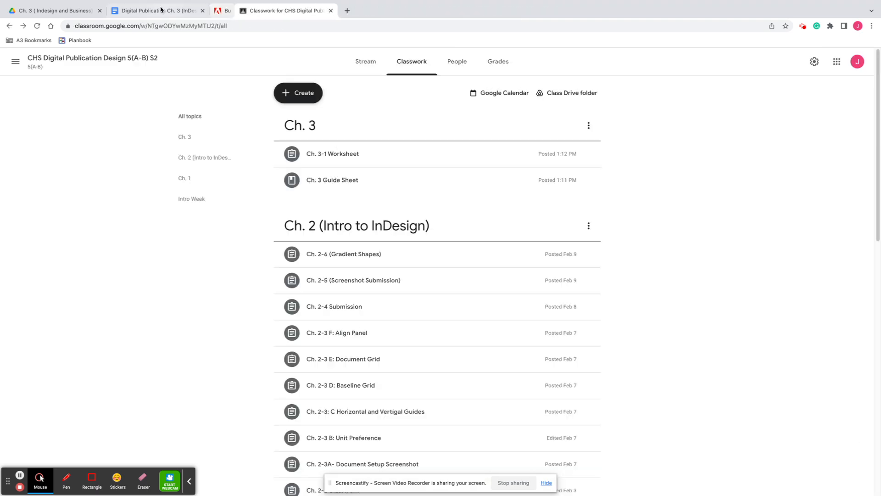
pyautogui.click(149, 13)
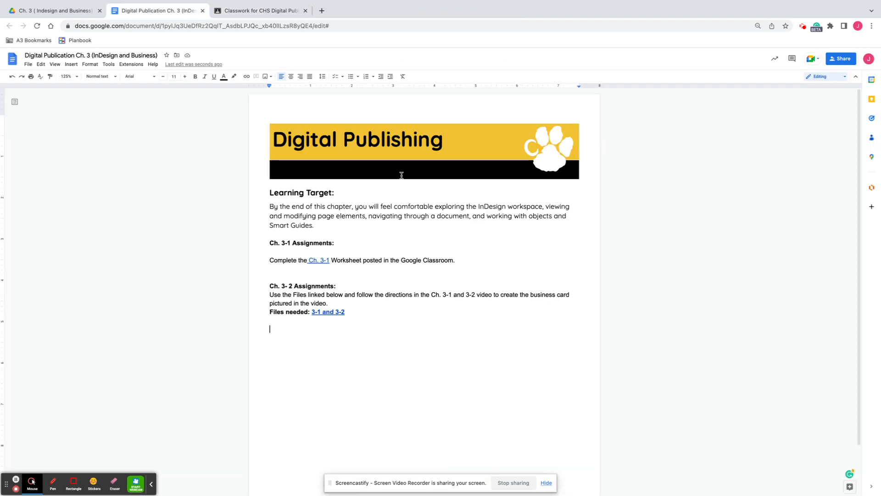
pyautogui.click(235, 11)
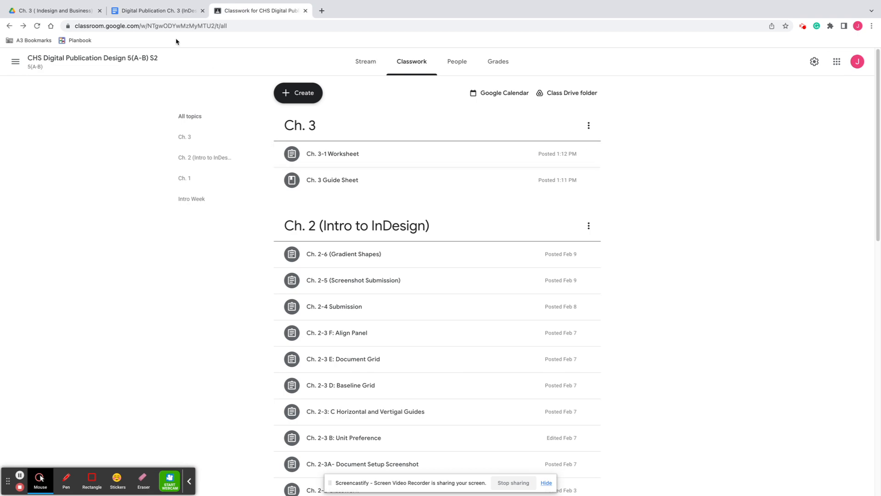
pyautogui.moveTo(182, 10); pyautogui.dragTo(264, 11)
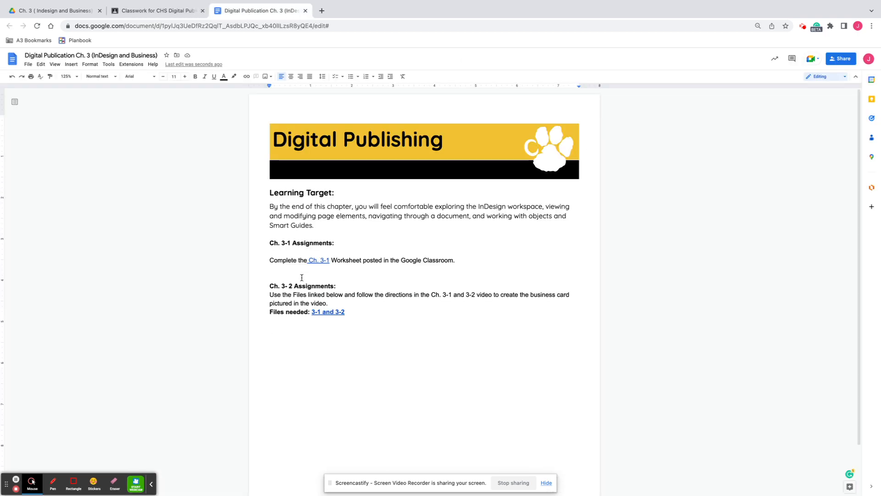
pyautogui.click(334, 312)
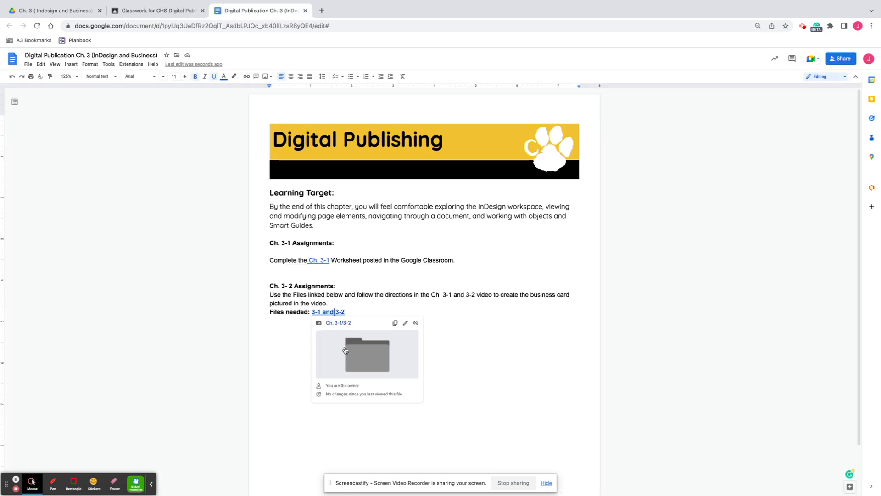
pyautogui.click(354, 351)
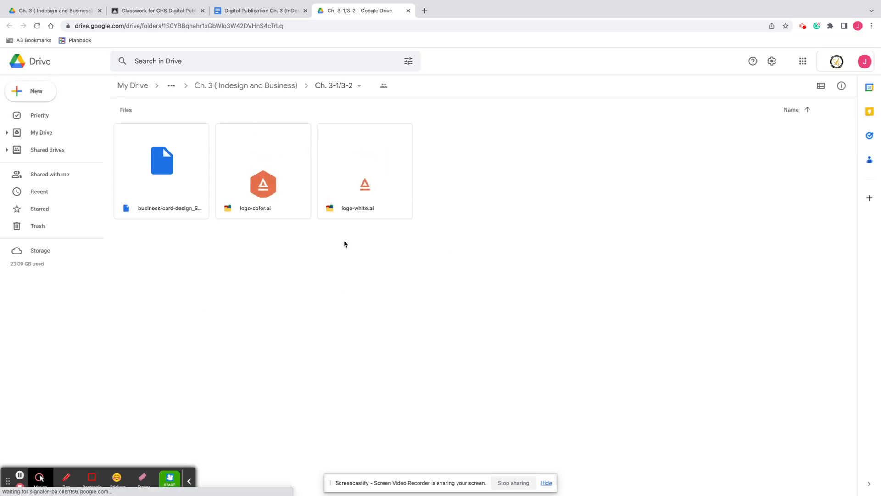
# Step: Download business-card-design_START.indd from the folder and open it in InDesign
pyautogui.doubleClick(156, 180)
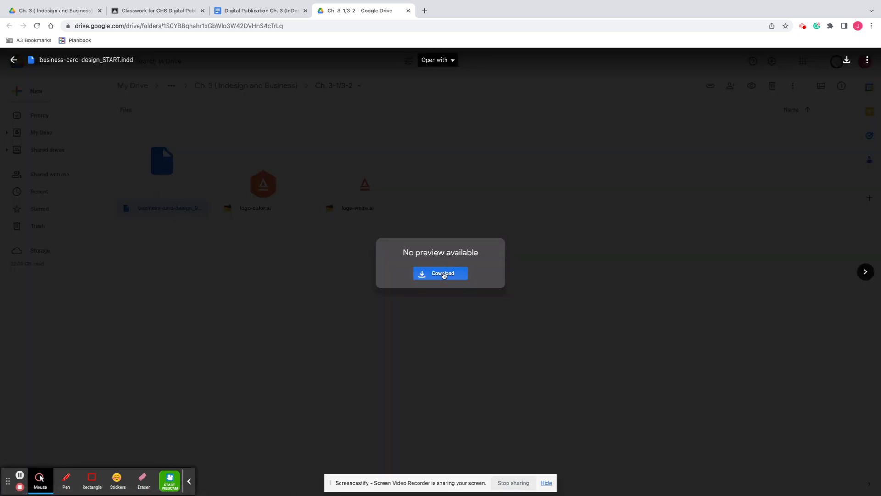
pyautogui.click(445, 276)
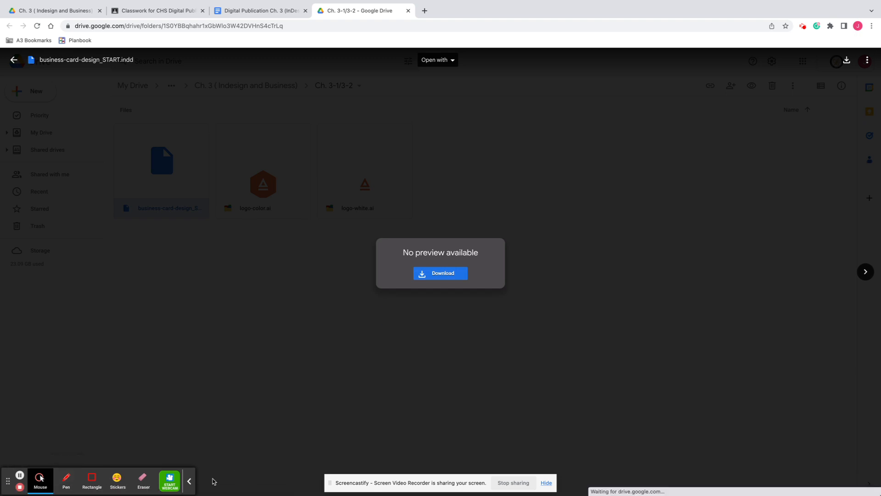
pyautogui.click(189, 481)
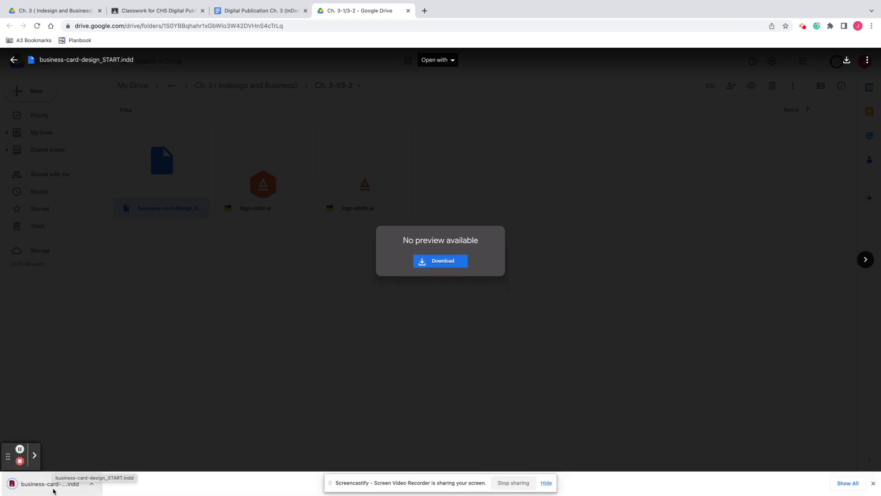
pyautogui.click(51, 490)
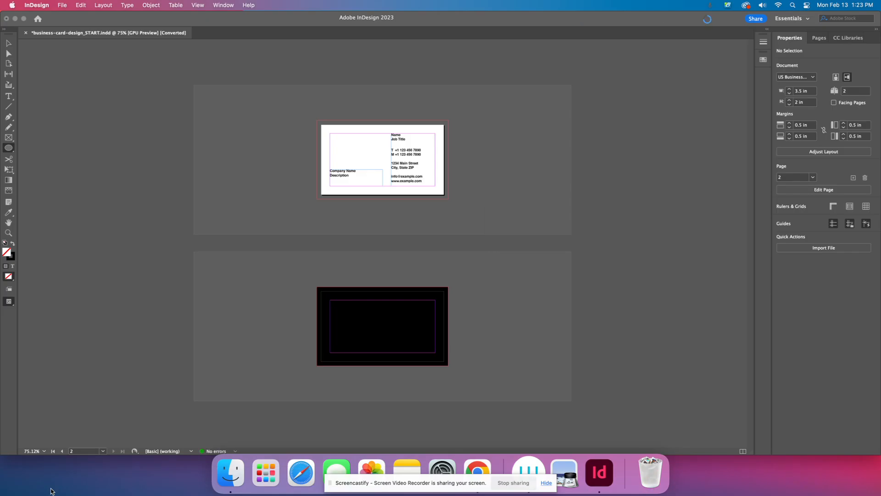
pyautogui.click(478, 469)
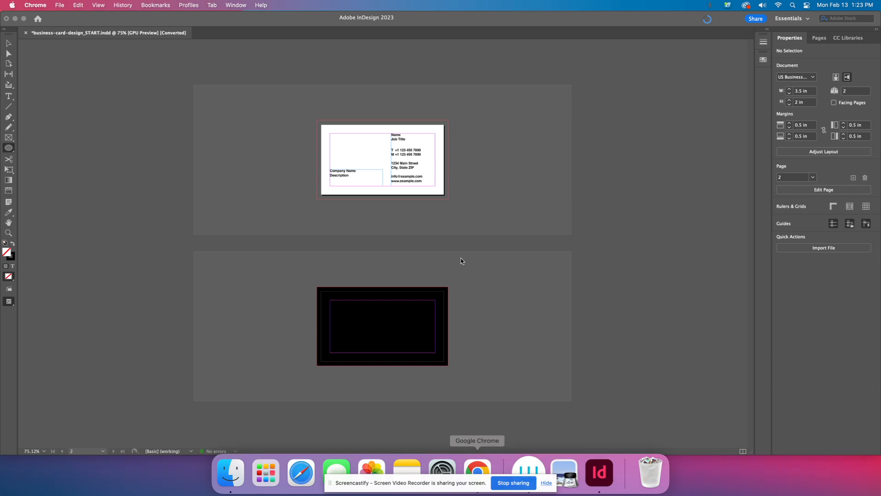
pyautogui.click(480, 470)
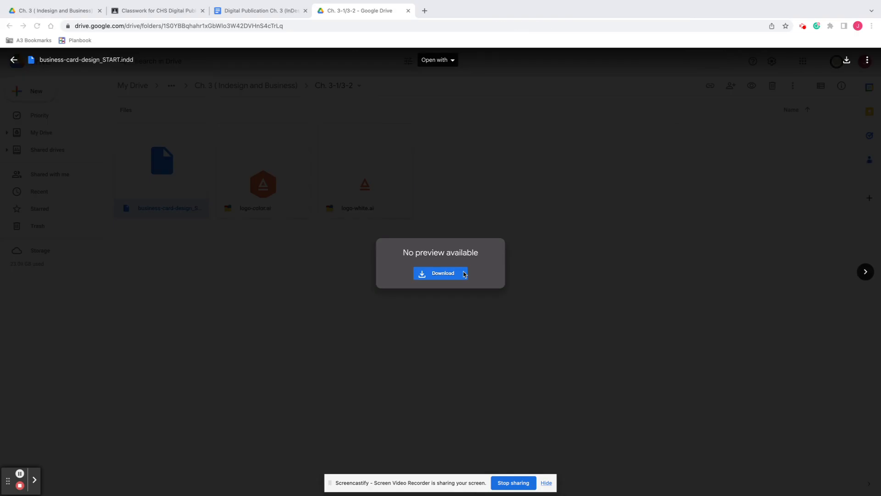
pyautogui.click(14, 64)
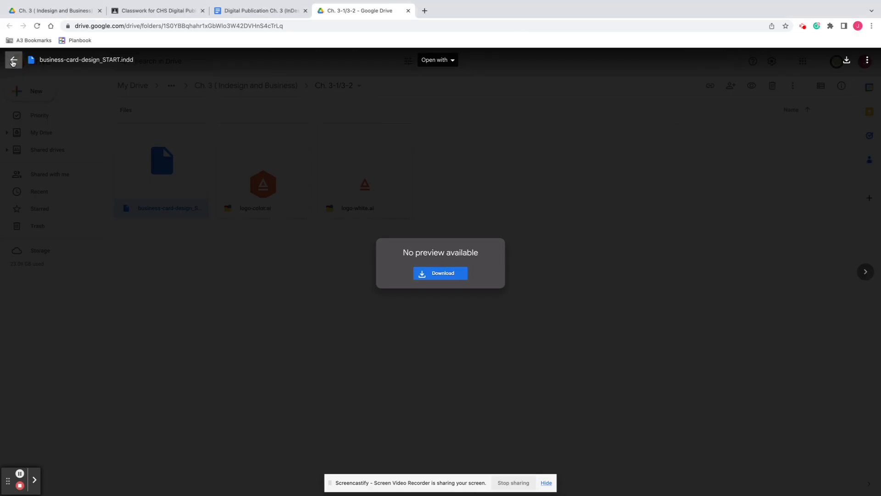
pyautogui.click(13, 61)
# Step: Download logo-color.ai and logo-white.ai from the Ch. 3-1/3-2 Drive folder
pyautogui.doubleClick(269, 208)
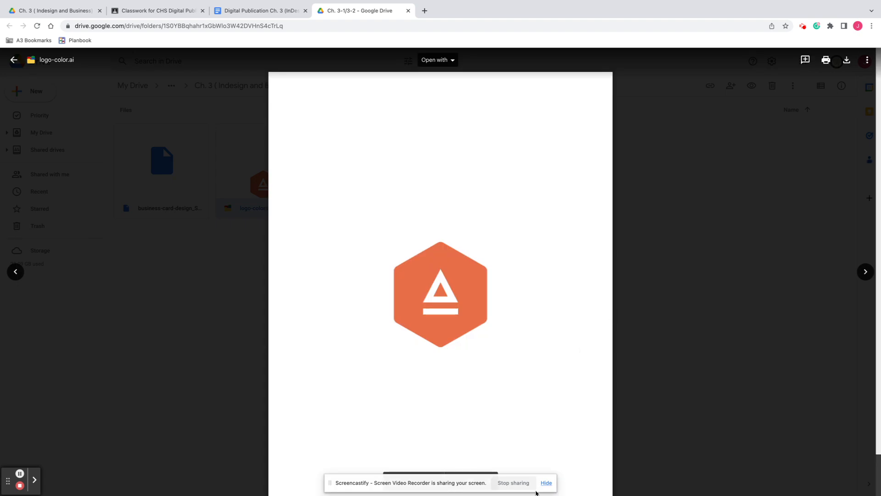
pyautogui.click(545, 483)
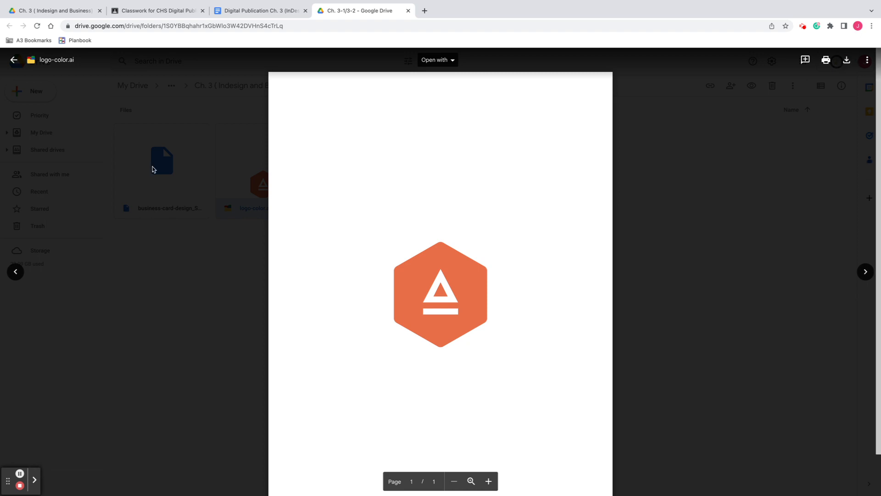
pyautogui.click(14, 59)
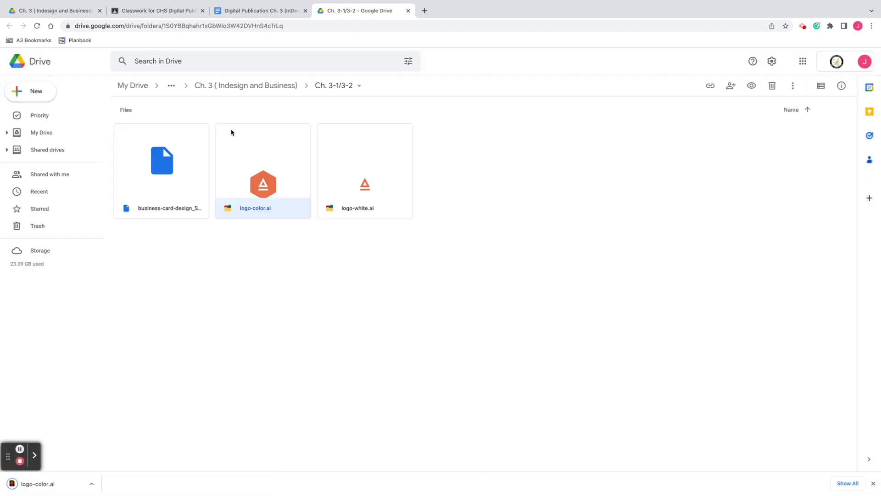
pyautogui.click(404, 213)
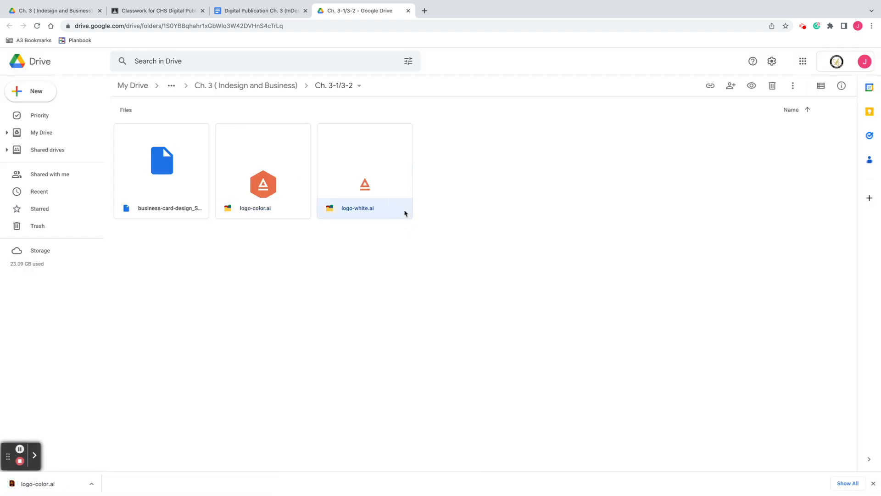
pyautogui.doubleClick(369, 184)
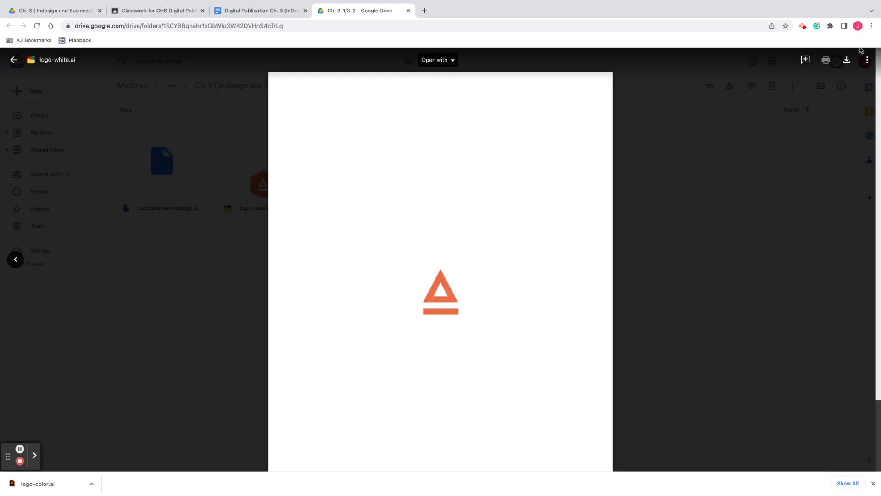
pyautogui.click(848, 60)
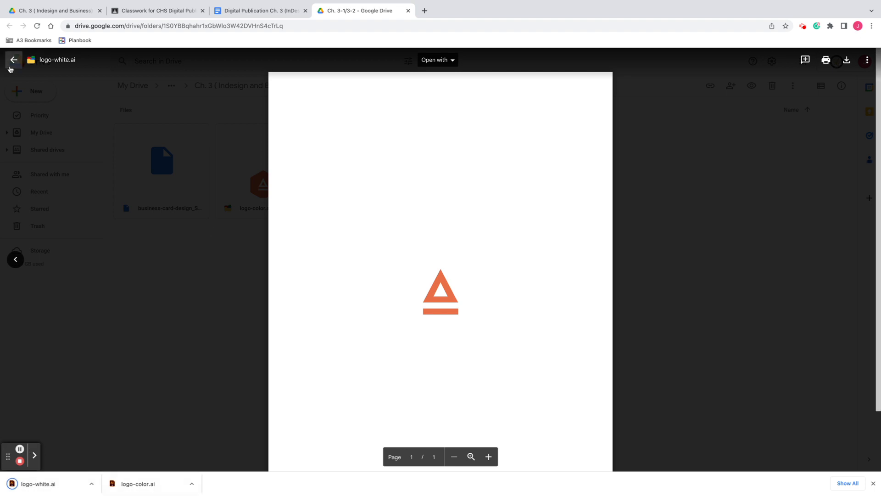
pyautogui.click(14, 60)
pyautogui.click(461, 248)
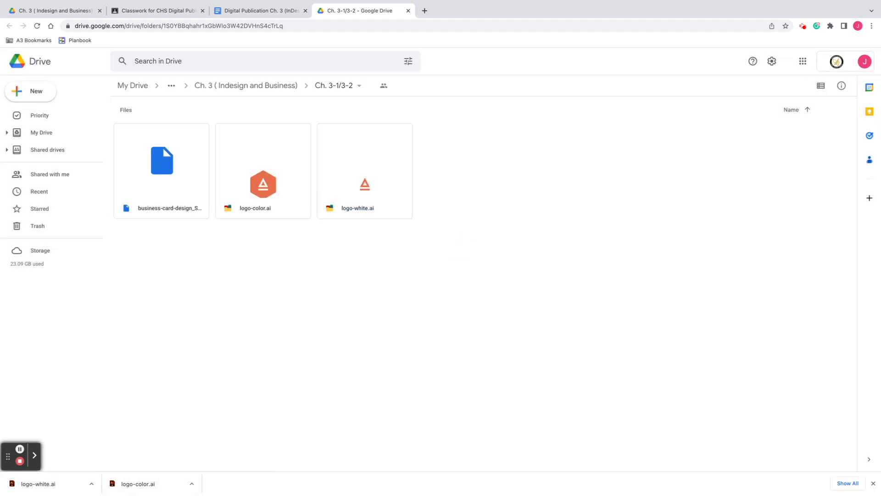
pyautogui.click(582, 473)
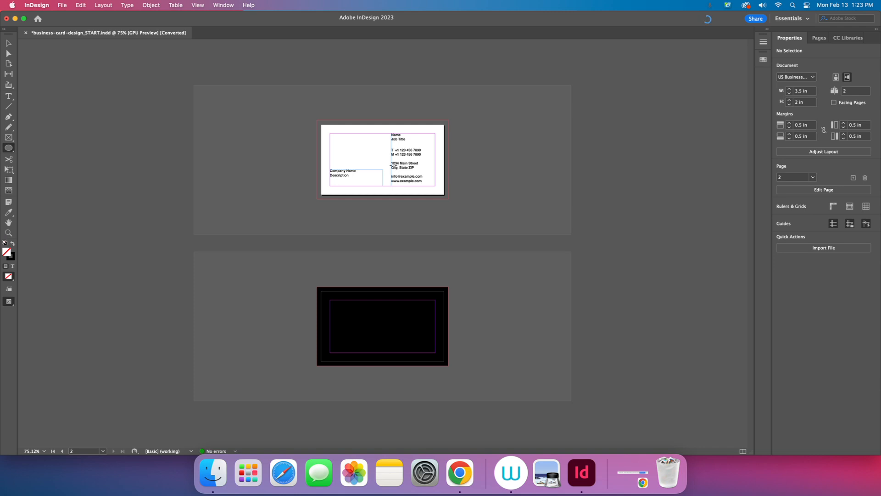
# Step: Toggle Preview mode on and off to inspect the card, then zoom in on the front page
pyautogui.press('w')
pyautogui.press('w')
pyautogui.press('w')
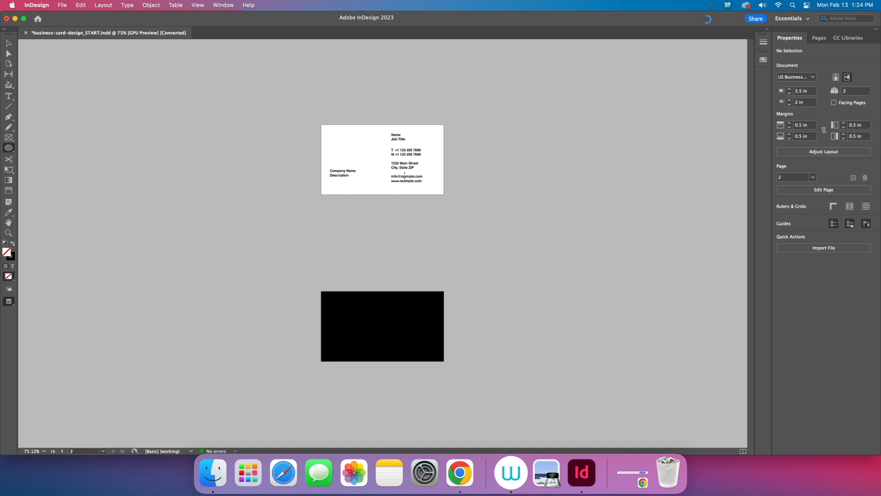
pyautogui.press('w')
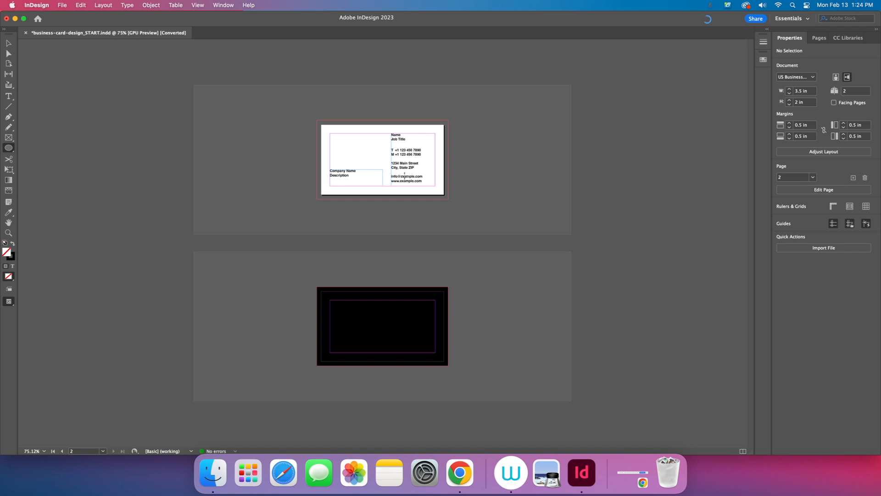
pyautogui.press('w')
pyautogui.press('w')
pyautogui.press('w')
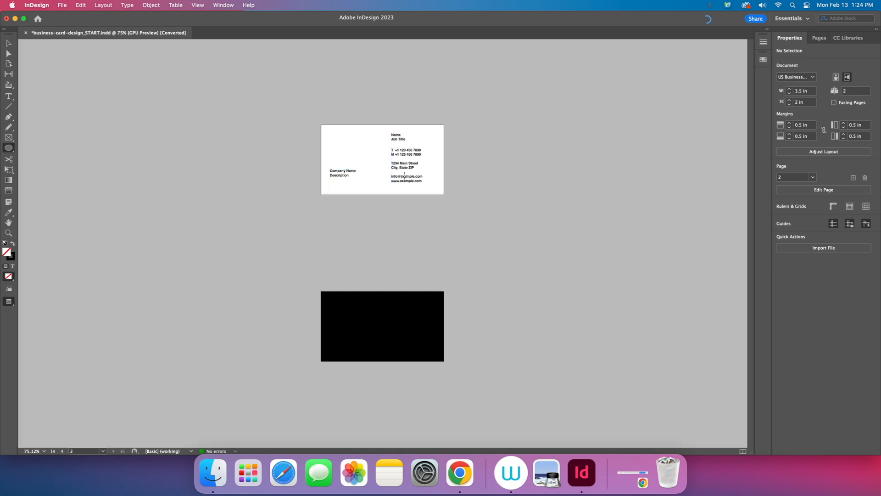
pyautogui.press('w')
pyautogui.press('w')
pyautogui.press('w')
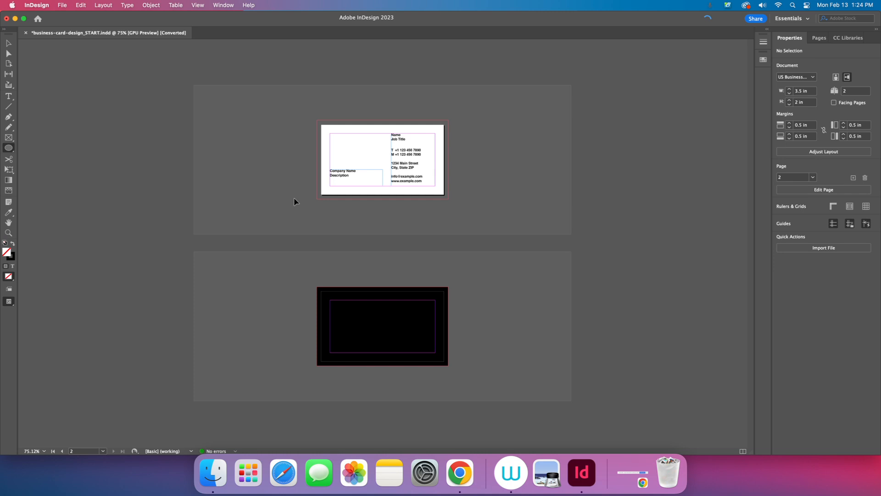
pyautogui.press('super+equal')
pyautogui.press('super+equal')
pyautogui.press('super+equal')
pyautogui.press('super+equal')
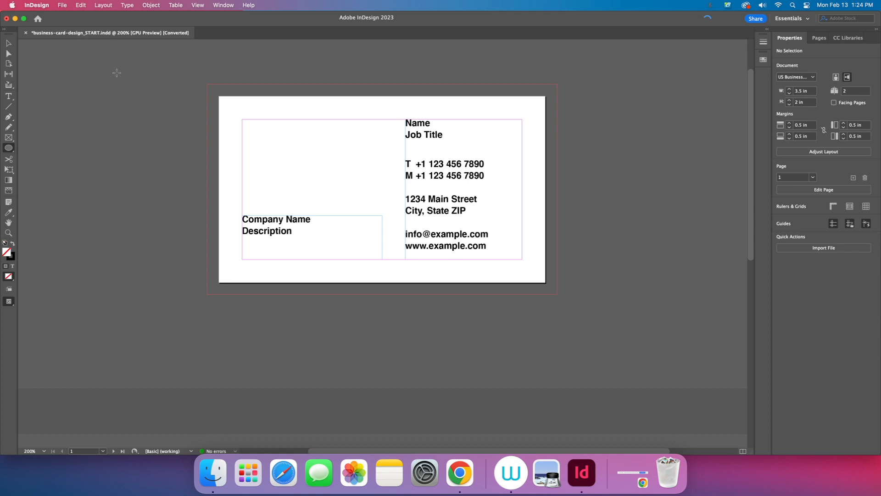
# Step: Use File > Place to load logo-color.ai from the Downloads folder
pyautogui.click(63, 6)
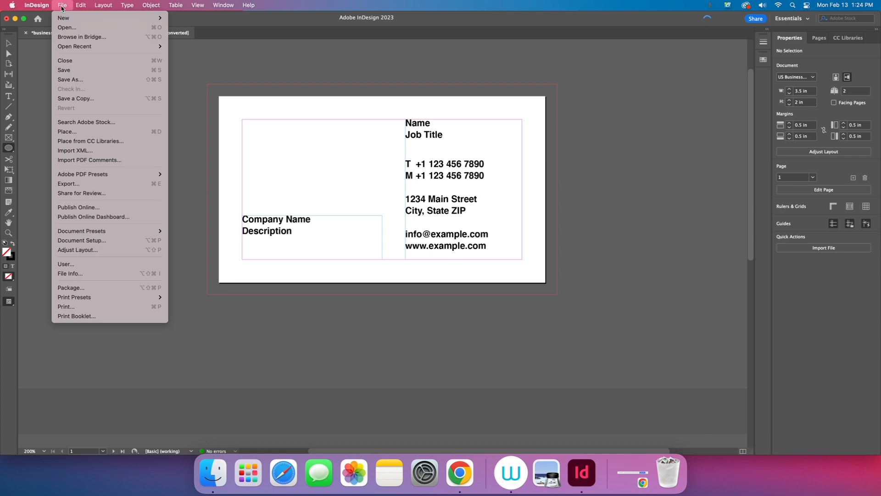
pyautogui.click(89, 132)
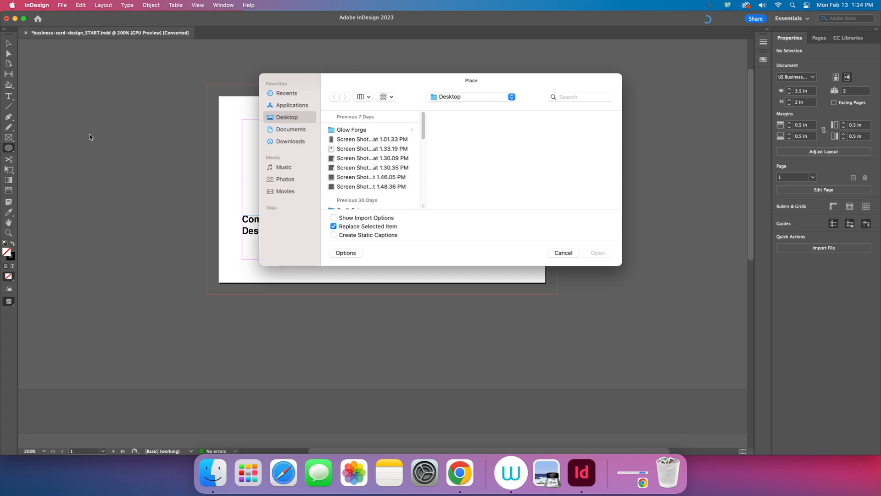
pyautogui.click(281, 94)
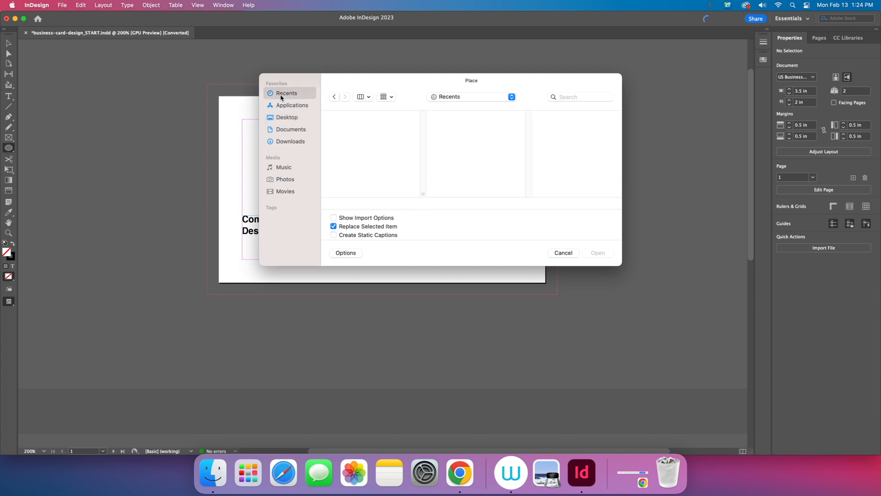
pyautogui.click(297, 145)
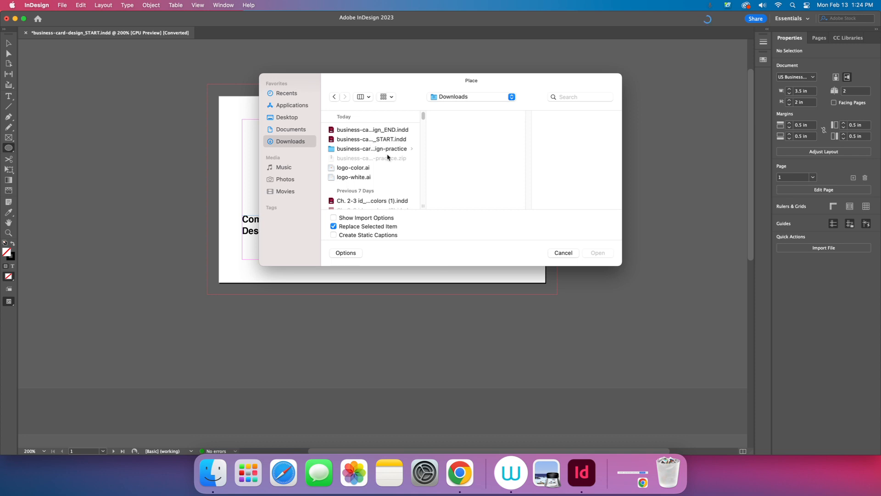
pyautogui.click(372, 169)
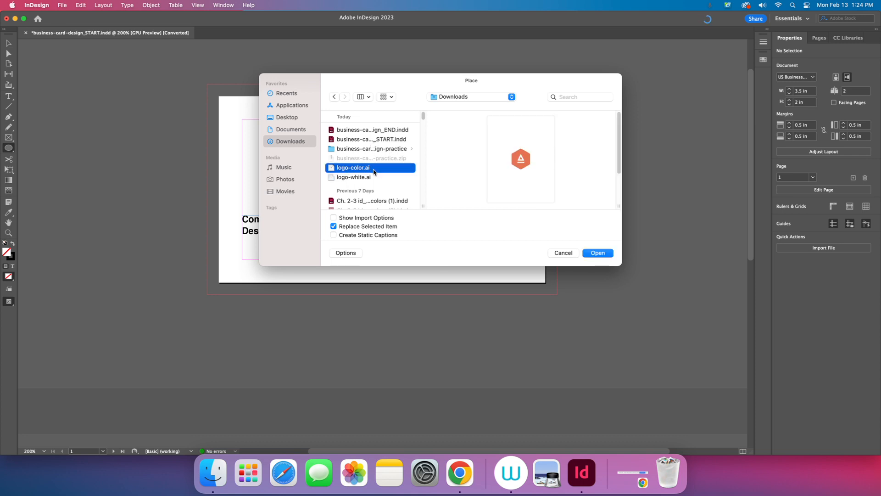
pyautogui.click(375, 175)
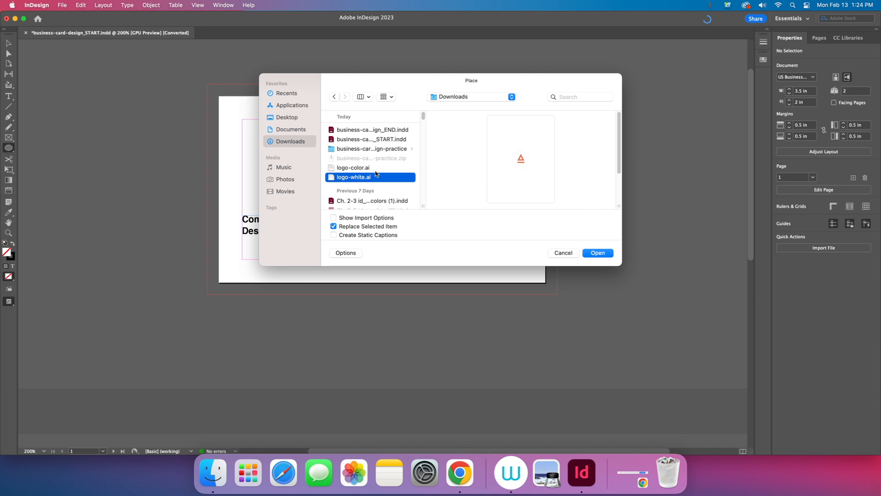
pyautogui.click(376, 170)
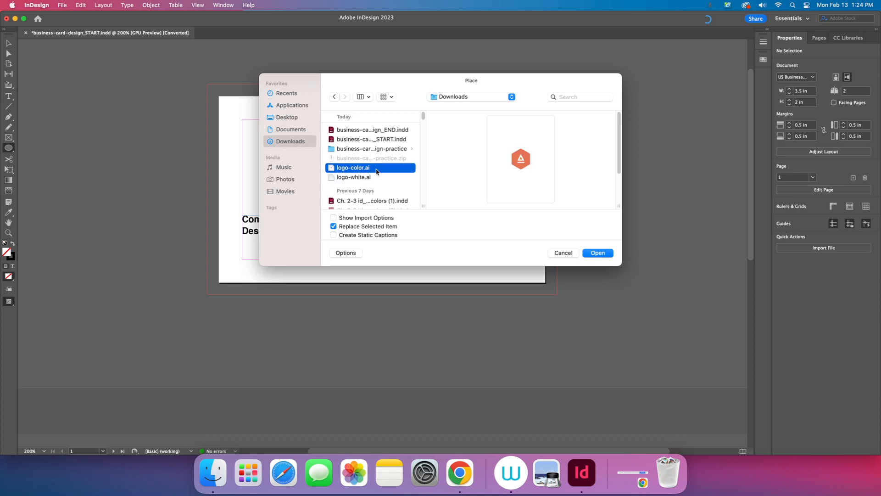
pyautogui.click(598, 253)
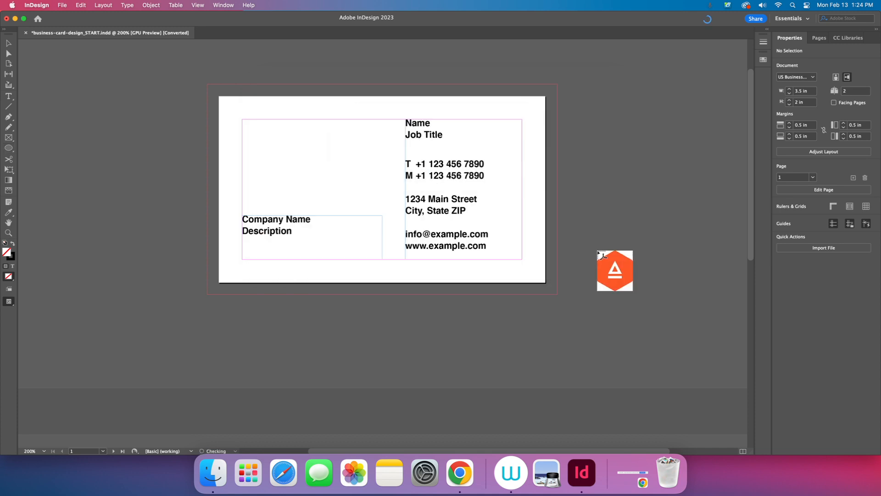
# Step: Place the orange logo at the card's upper left, undoing two accidental crops to keep it full size
pyautogui.click(266, 131)
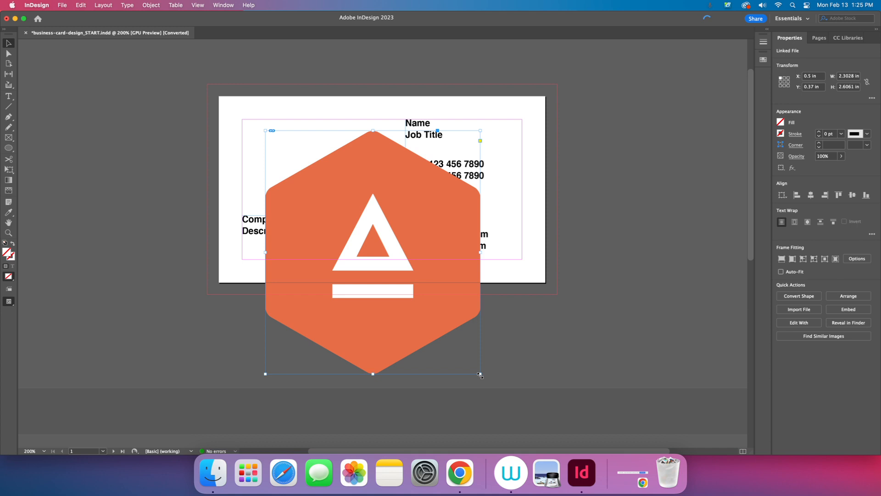
pyautogui.moveTo(480, 374); pyautogui.dragTo(357, 323)
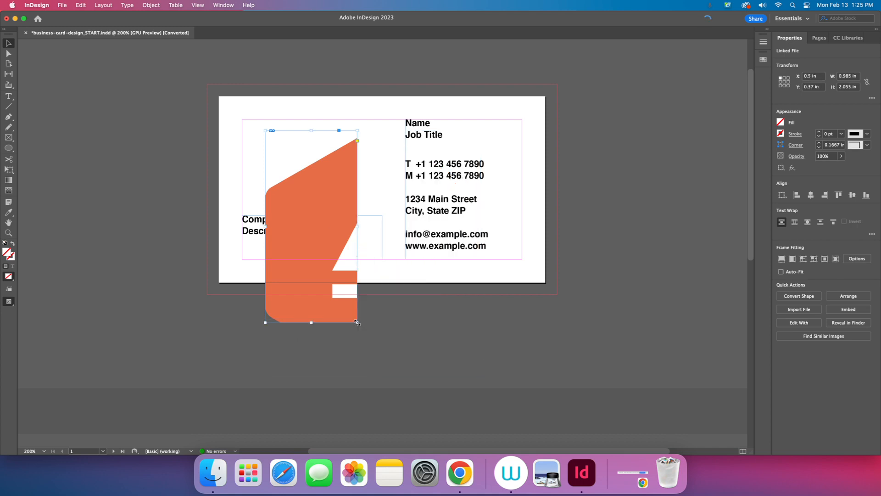
pyautogui.press('super+z')
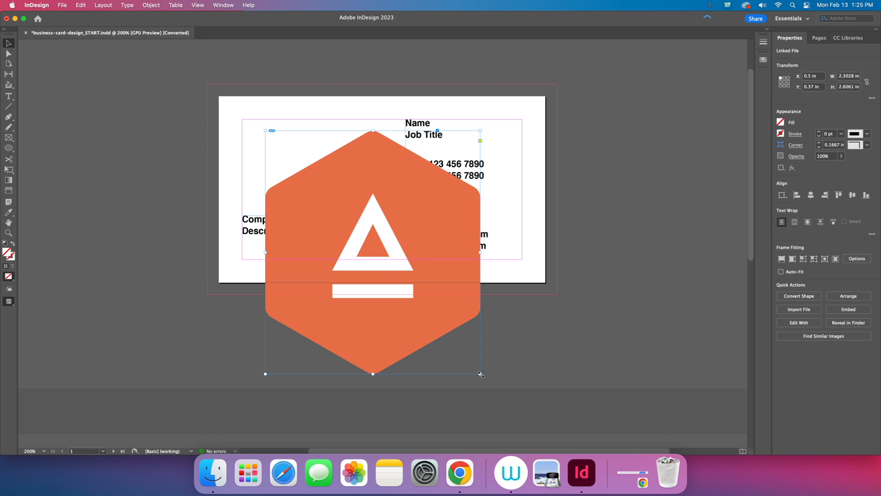
pyautogui.moveTo(480, 373); pyautogui.dragTo(403, 286)
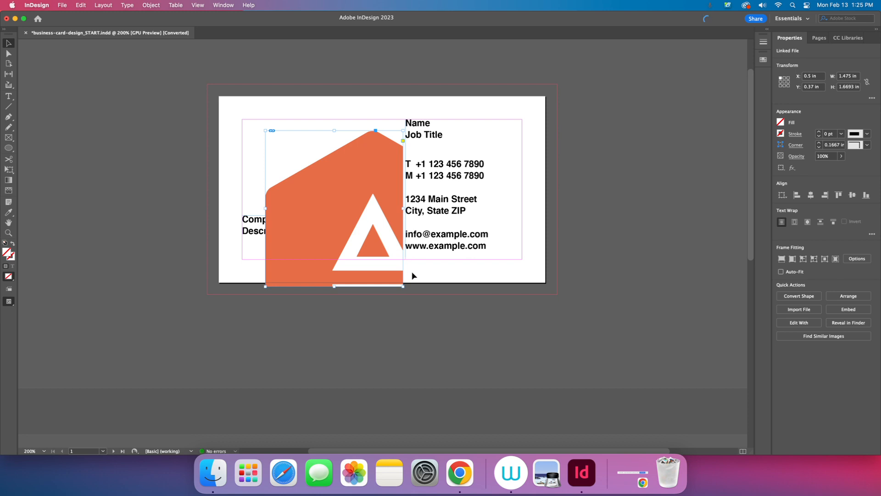
pyautogui.press('super+z')
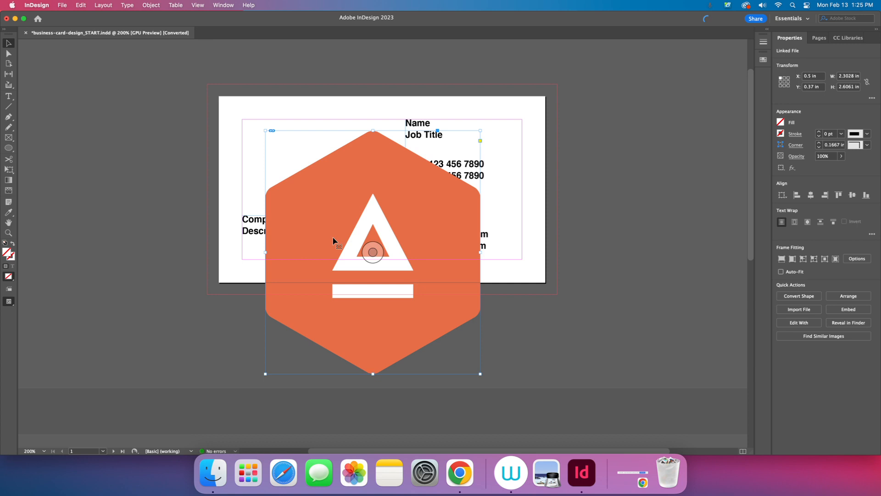
pyautogui.click(10, 170)
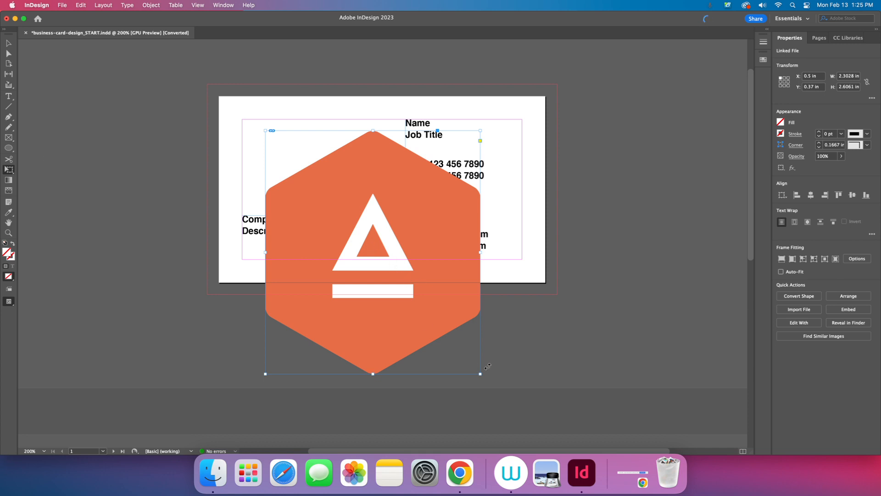
# Step: Scale the logo down to about 1.6 in wide and move it toward the top-left margin corner
pyautogui.moveTo(481, 373); pyautogui.dragTo(330, 206)
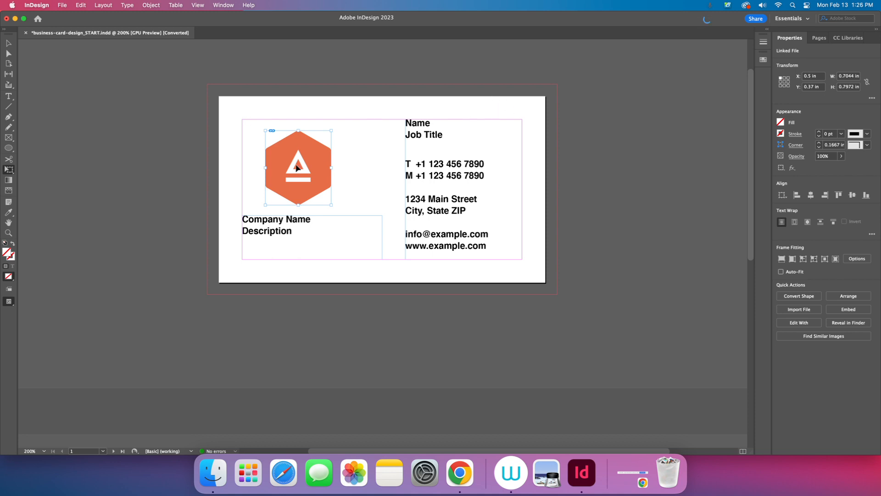
pyautogui.moveTo(296, 165); pyautogui.dragTo(272, 155)
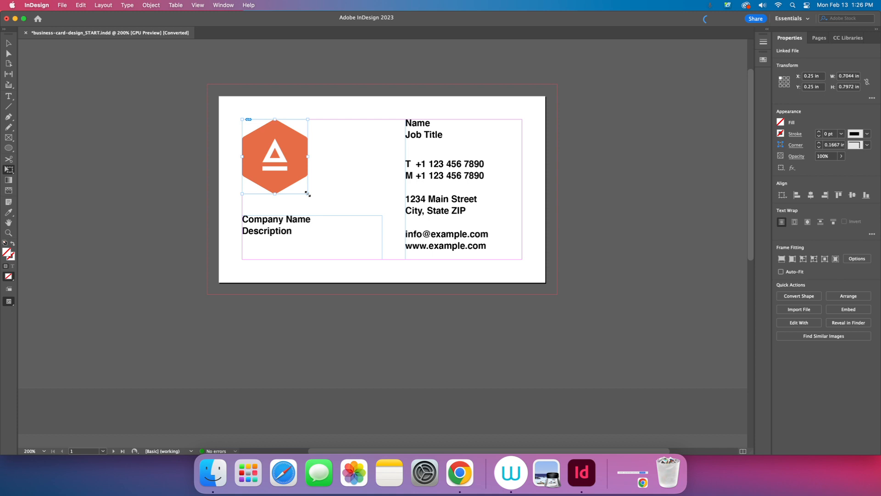
pyautogui.moveTo(307, 193); pyautogui.dragTo(315, 202)
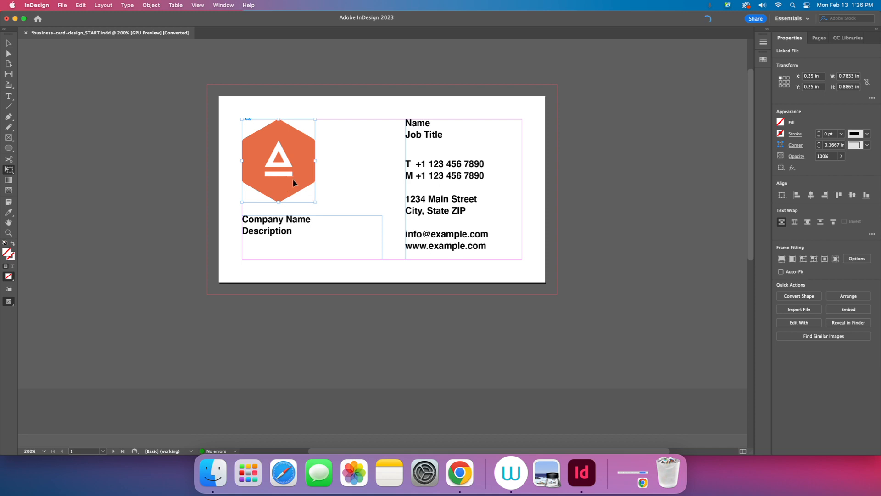
pyautogui.click(7, 44)
pyautogui.moveTo(315, 202); pyautogui.dragTo(342, 209)
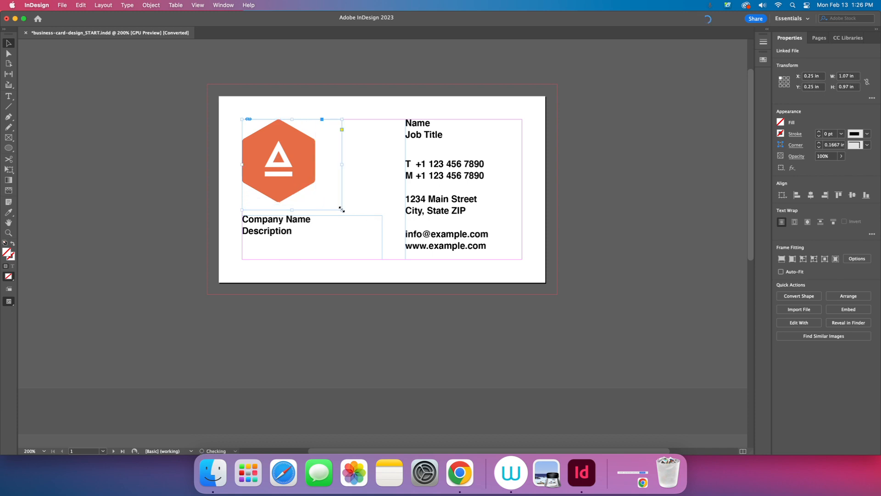
pyautogui.moveTo(282, 162)
pyautogui.mouseDown()
pyautogui.moveTo(306, 168)
pyautogui.moveTo(297, 164)
pyautogui.mouseUp()
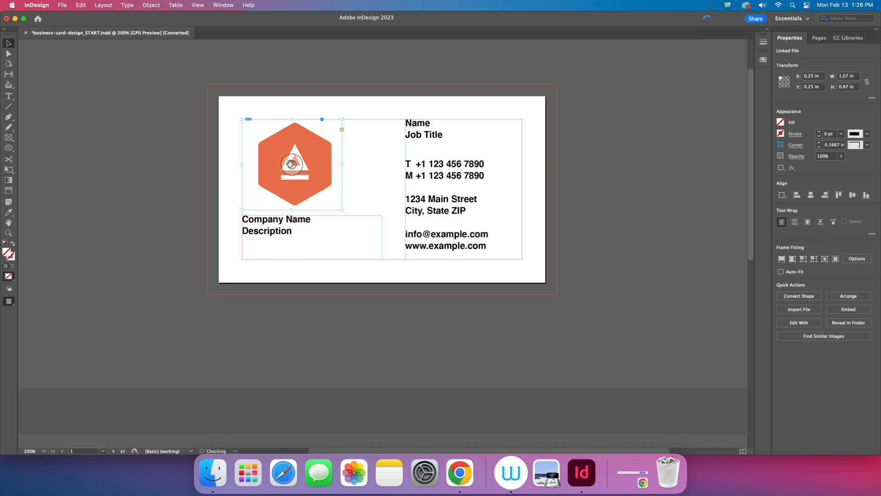
pyautogui.press('super+z')
pyautogui.press('super+z')
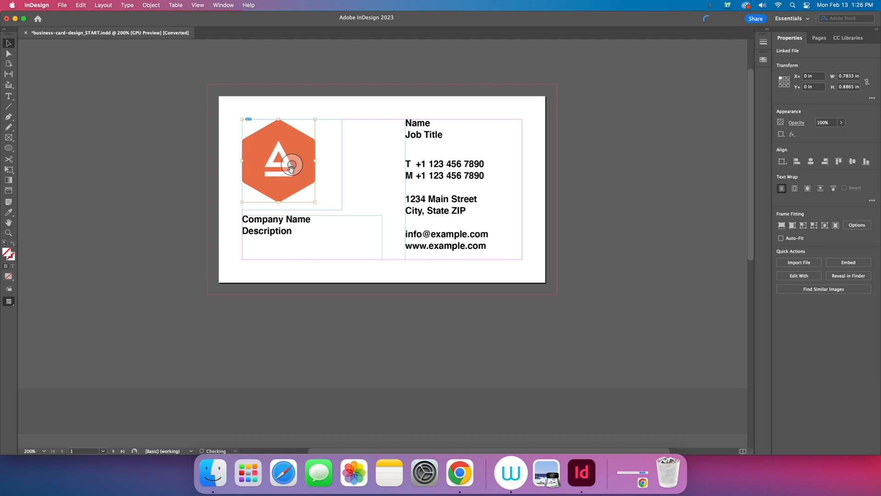
# Step: Fit the logo's frame snugly around the whole hexagon, cancelling a stray Place dialog
pyautogui.press('alt+super+c')
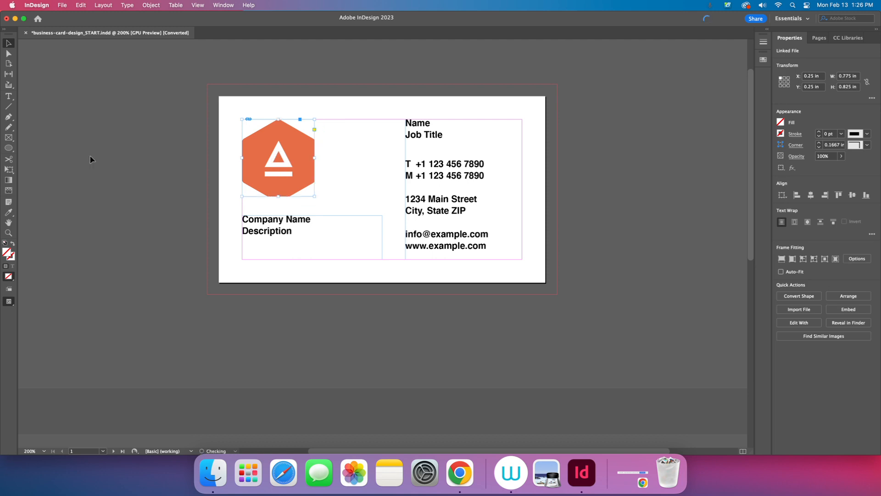
pyautogui.press('super+z')
pyautogui.press('alt+super+c')
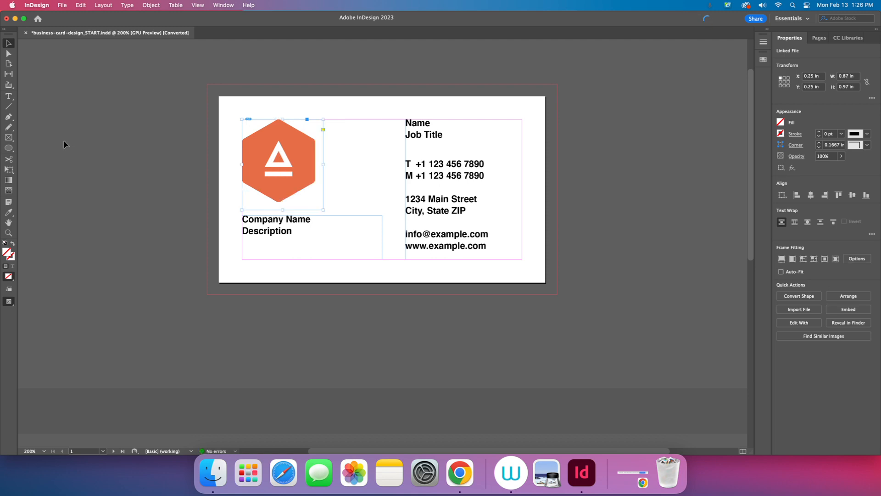
pyautogui.press('super+d')
pyautogui.click(564, 253)
pyautogui.click(125, 102)
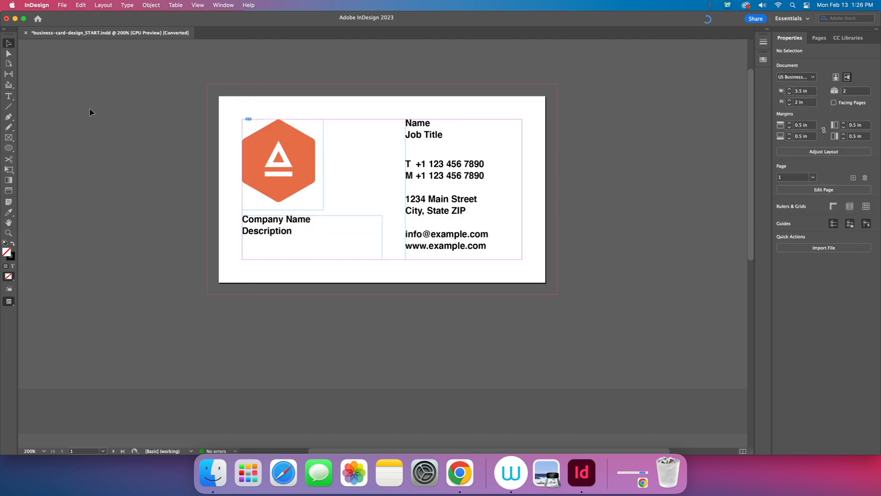
pyautogui.moveTo(266, 167); pyautogui.dragTo(271, 167)
pyautogui.press('super+z')
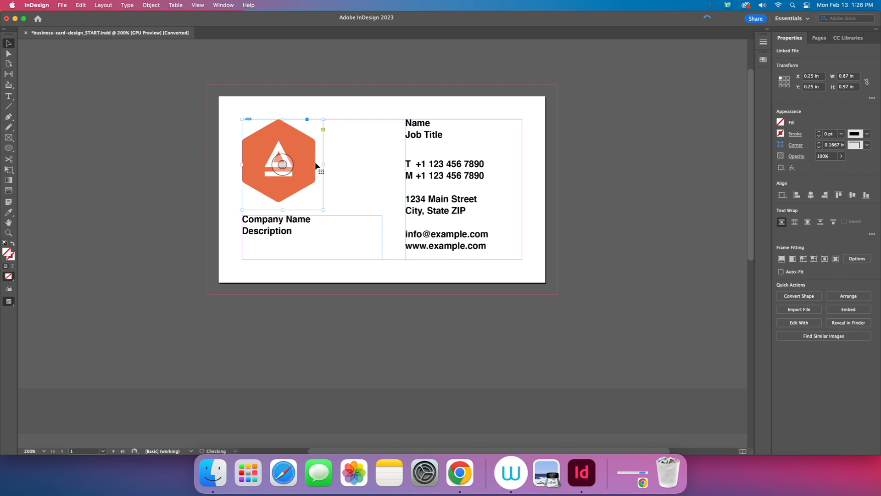
pyautogui.press('super+alt+c')
pyautogui.press('super+alt+period')
pyautogui.press('super+alt+comma')
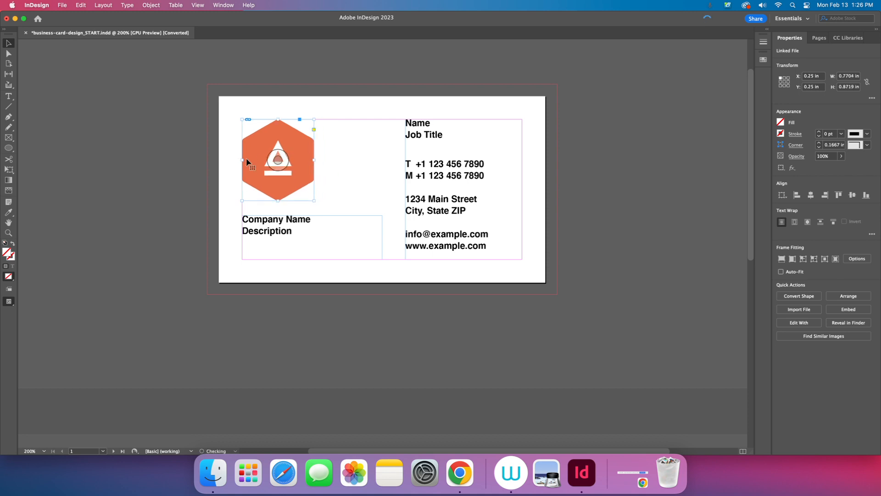
pyautogui.press('super+z')
pyautogui.press('super+z')
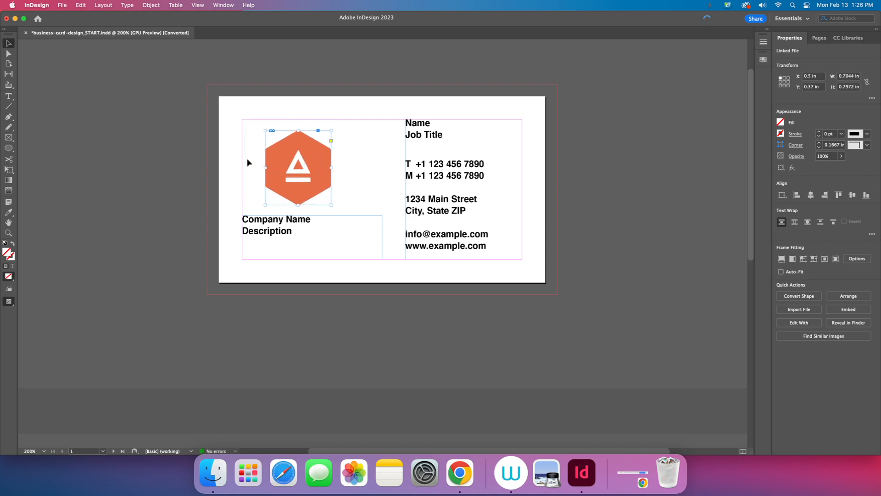
# Step: Move the 0.7044 × 0.7972 in logo into the card's top-left margin corner with Free Transform
pyautogui.click(8, 170)
pyautogui.moveTo(301, 180); pyautogui.dragTo(279, 169)
pyautogui.click(147, 150)
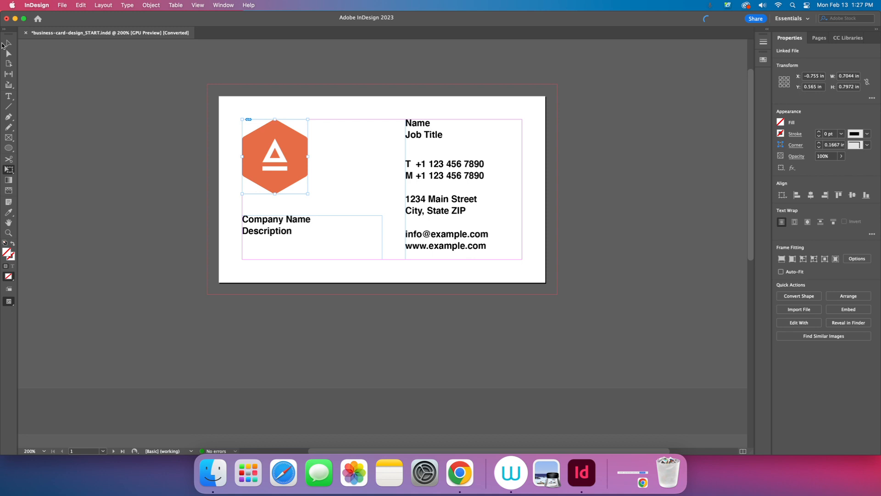
pyautogui.click(8, 43)
pyautogui.click(9, 96)
# Step: Replace Name with the cardholder's full name and Job Title with 'Teacher', keeping the blank line
pyautogui.doubleClick(423, 123)
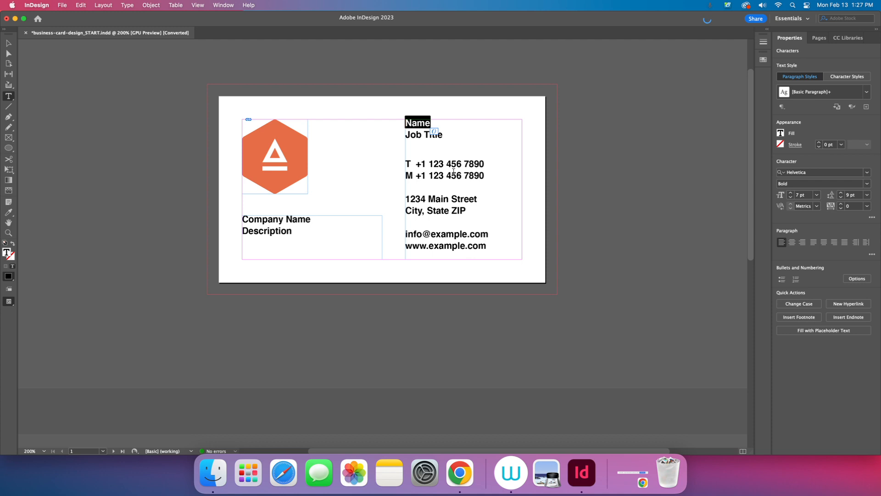
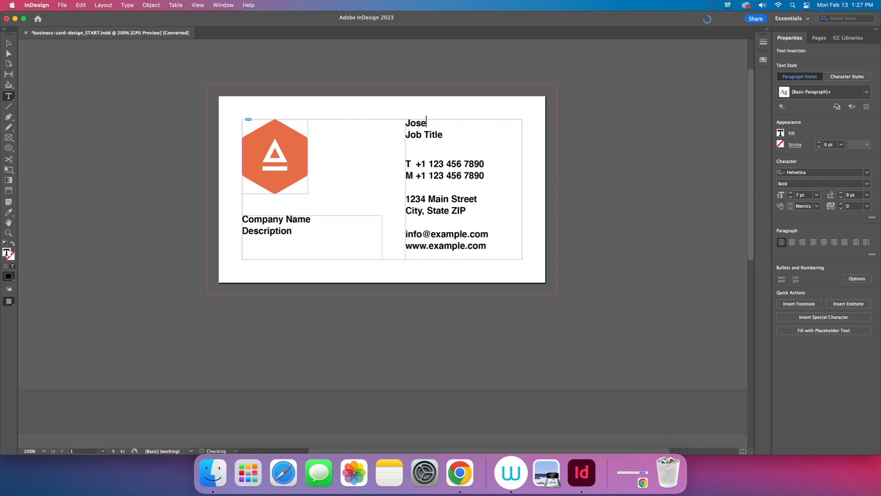
pyautogui.doubleClick(418, 134)
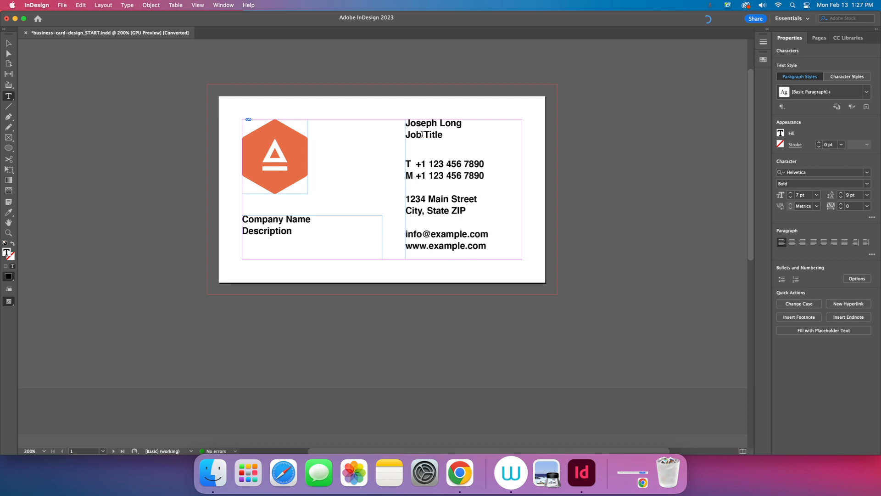
pyautogui.tripleClick(421, 135)
pyautogui.write('Tea')
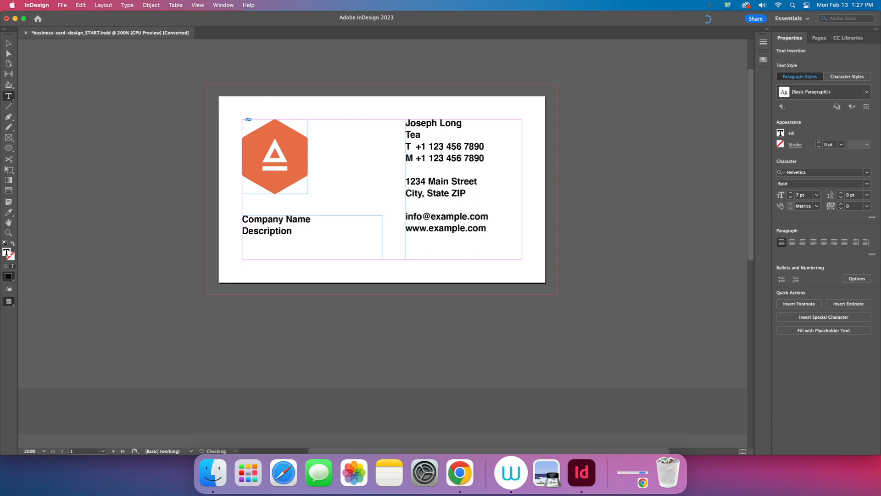
pyautogui.write('cher')
pyautogui.press('super+z')
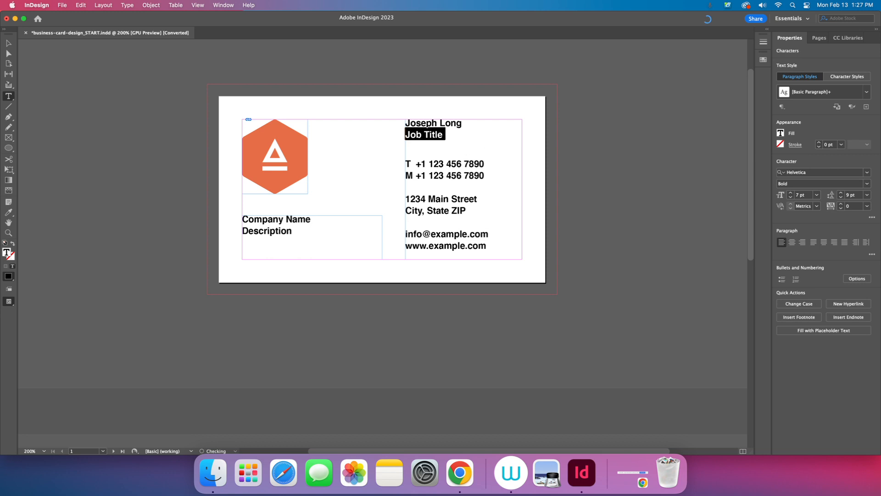
pyautogui.press('Left')
pyautogui.press('Right')
pyautogui.press('Right')
pyautogui.press('Right')
pyautogui.press('Right')
pyautogui.press('Right')
pyautogui.press('Right')
pyautogui.press('Right')
pyautogui.press('Right')
pyautogui.press('Right')
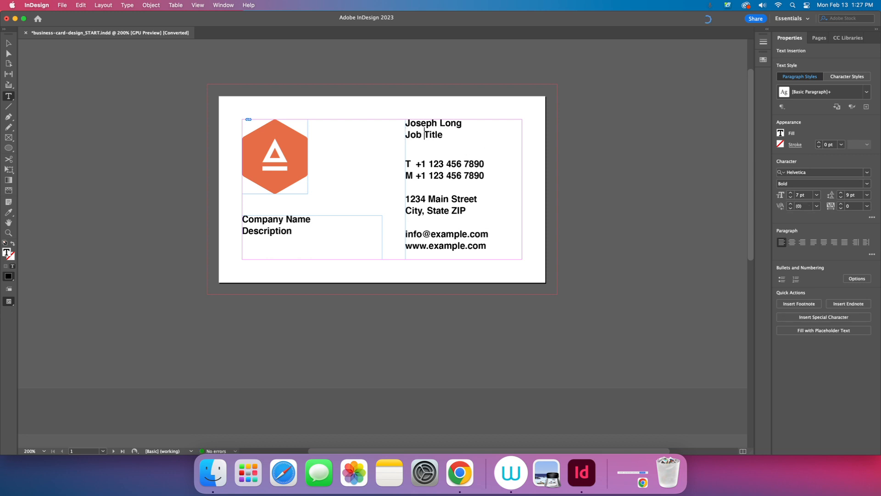
pyautogui.press('BackSpace')
pyautogui.press('BackSpace')
pyautogui.press('BackSpace')
pyautogui.press('BackSpace')
pyautogui.press('BackSpace')
pyautogui.press('BackSpace')
pyautogui.press('BackSpace')
pyautogui.press('BackSpace')
pyautogui.press('BackSpace')
pyautogui.write('Teacher')
# Step: Replace the placeholder area code in both the T and M phone numbers with the real one
pyautogui.click(441, 163)
pyautogui.press('BackSpace')
pyautogui.press('BackSpace')
pyautogui.press('BackSpace')
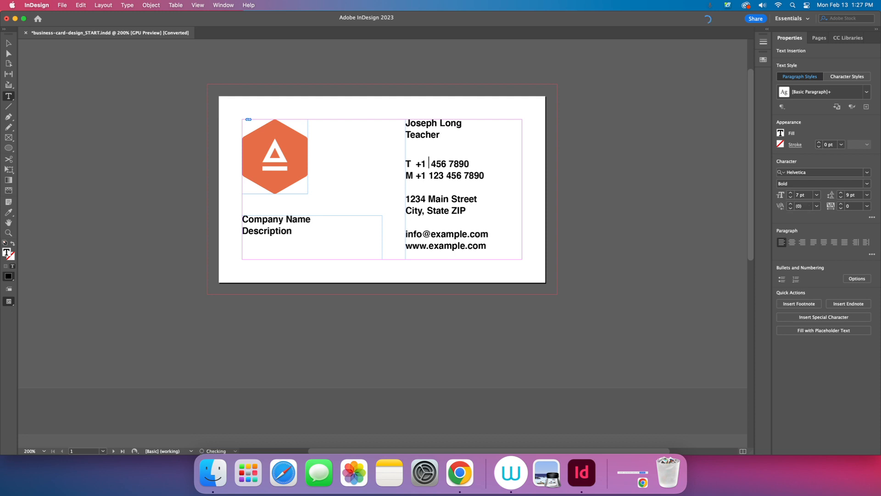
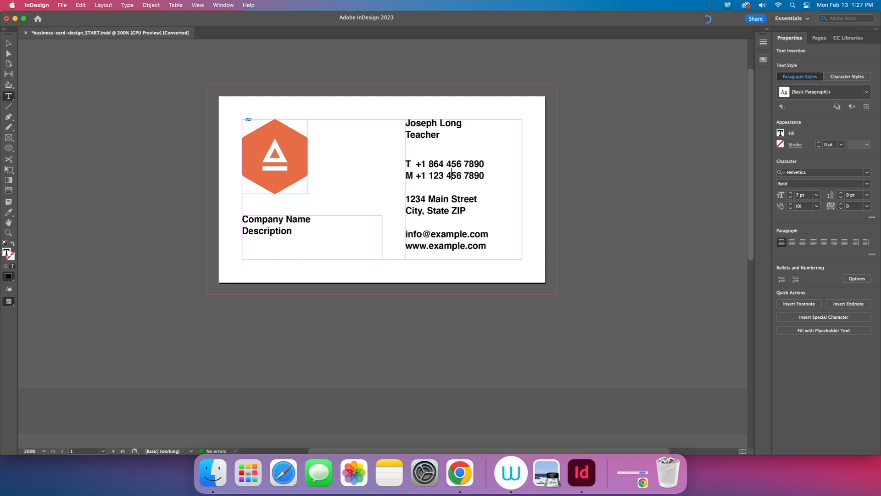
# Step: Change the '1234 Main Street' line to the real street address
pyautogui.tripleClick(435, 201)
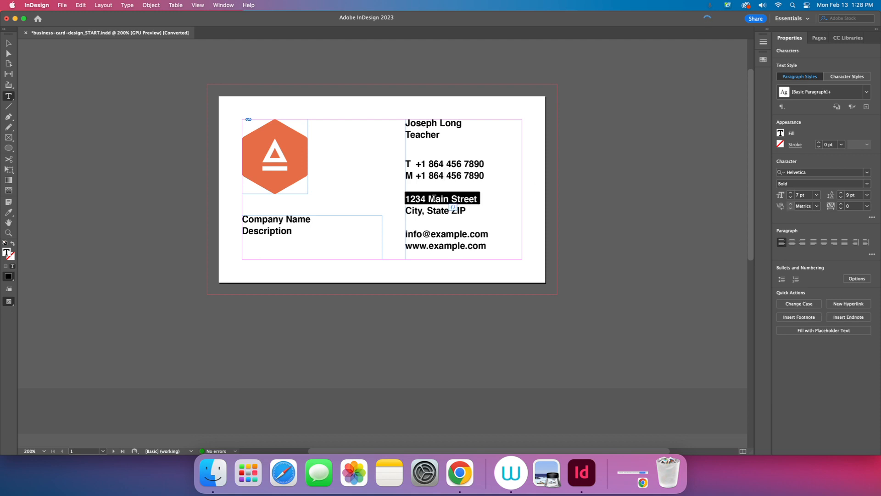
pyautogui.click(423, 198)
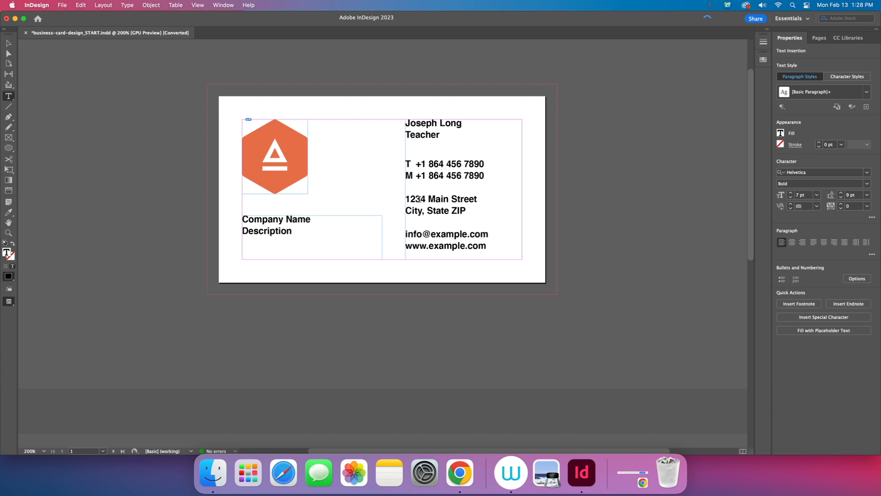
pyautogui.press('BackSpace')
pyautogui.press('BackSpace')
pyautogui.press('BackSpace')
pyautogui.press('BackSpace')
pyautogui.write('9104')
pyautogui.click(449, 199)
pyautogui.press('BackSpace')
pyautogui.press('BackSpace')
pyautogui.press('BackSpace')
pyautogui.press('BackSpace')
pyautogui.write('H')
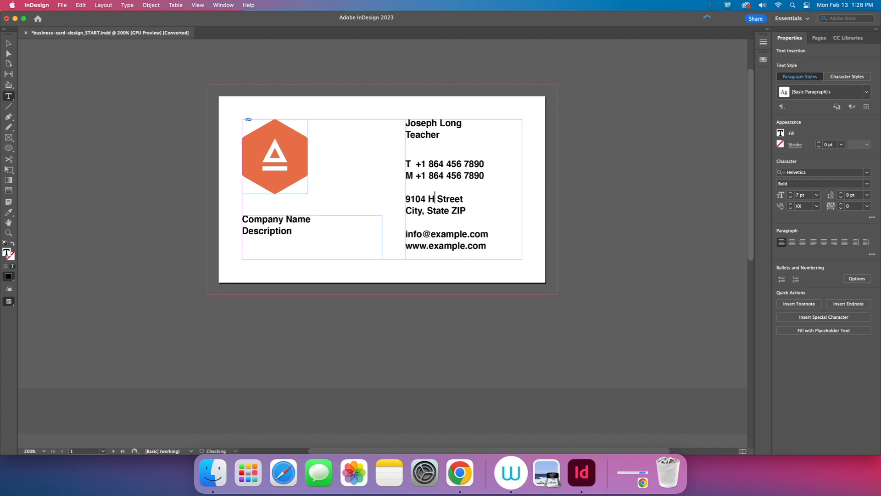
pyautogui.write('wy')
pyautogui.press('Right')
pyautogui.write('81')
pyautogui.press('Right')
pyautogui.press('Right')
pyautogui.press('Right')
pyautogui.press('Right')
pyautogui.press('Right')
pyautogui.press('Right')
pyautogui.press('BackSpace')
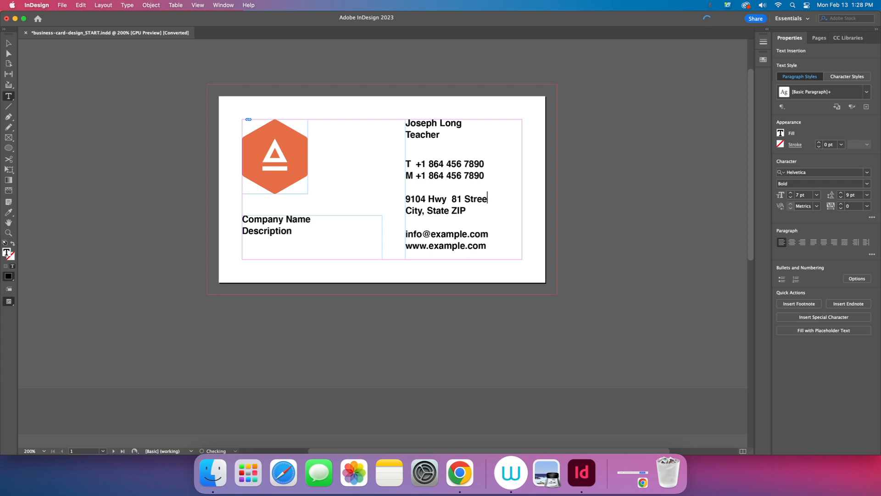
pyautogui.press('BackSpace')
pyautogui.press('BackSpace')
pyautogui.press('BackSpace')
pyautogui.press('BackSpace')
pyautogui.write('.')
# Step: Change the City, State ZIP line to the real city, state and ZIP code
pyautogui.press('Down')
pyautogui.press('Left')
pyautogui.press('Left')
pyautogui.press('Left')
pyautogui.press('BackSpace')
pyautogui.press('BackSpace')
pyautogui.press('BackSpace')
pyautogui.press('BackSpace')
pyautogui.write('C')
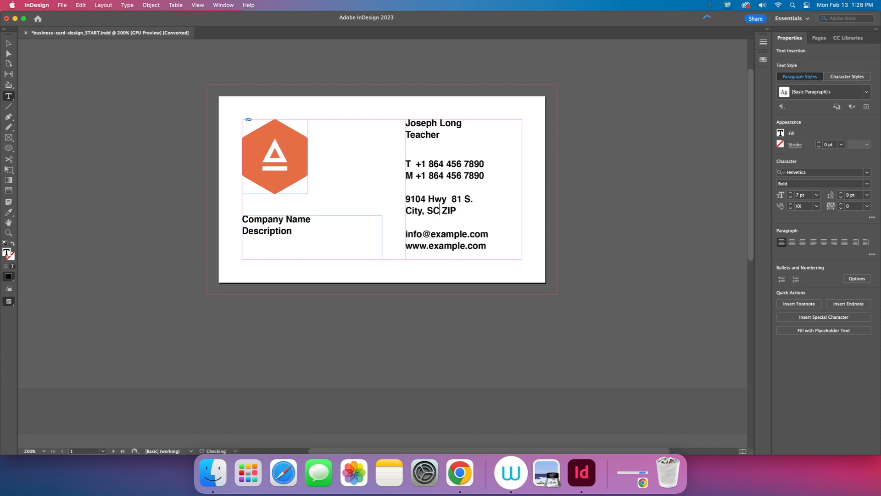
pyautogui.press('Left')
pyautogui.press('Left')
pyautogui.press('BackSpace')
pyautogui.press('BackSpace')
pyautogui.press('BackSpace')
pyautogui.press('BackSpace')
pyautogui.write('I')
pyautogui.write('v,a')
pyautogui.press('BackSpace')
pyautogui.press('Left')
pyautogui.write('a')
pyautogui.press('Right')
pyautogui.press('Right')
pyautogui.press('Right')
pyautogui.press('Right')
pyautogui.press('Right')
pyautogui.press('BackSpace')
pyautogui.press('BackSpace')
pyautogui.press('BackSpace')
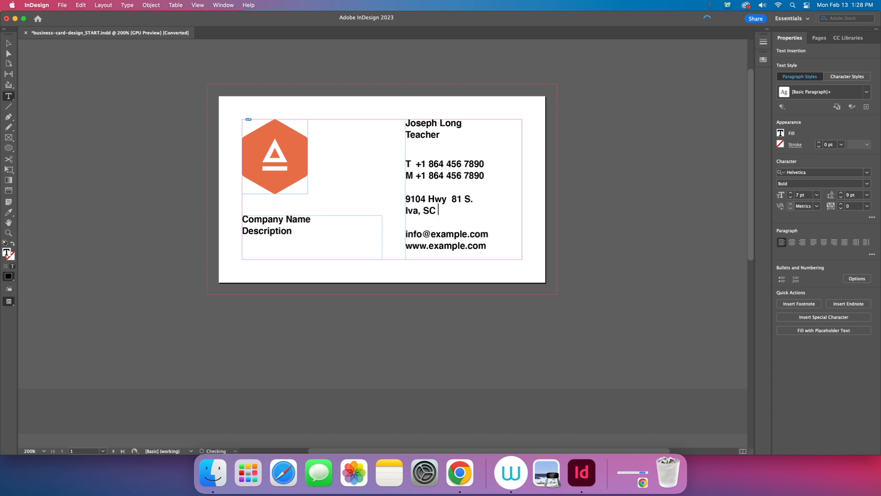
pyautogui.write('29655')
# Step: Fill in the teacher's e-mail address and correct the website line to the acsd3.org domain
pyautogui.click(419, 233)
pyautogui.doubleClick(420, 233)
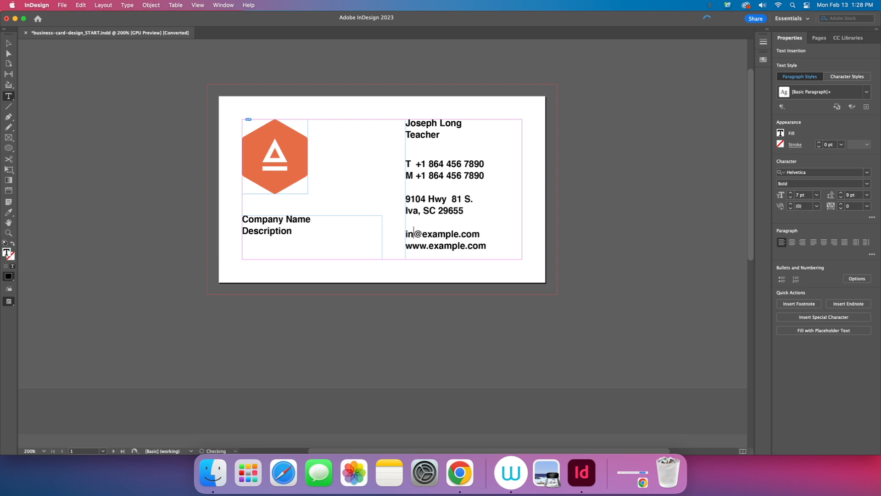
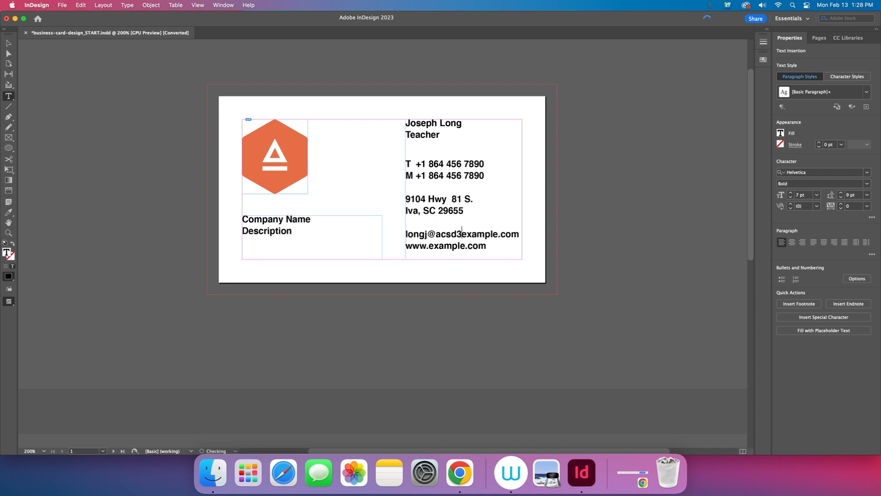
pyautogui.press('Right')
pyautogui.press('Right')
pyautogui.press('Right')
pyautogui.press('Right')
pyautogui.press('Right')
pyautogui.press('Right')
pyautogui.press('Right')
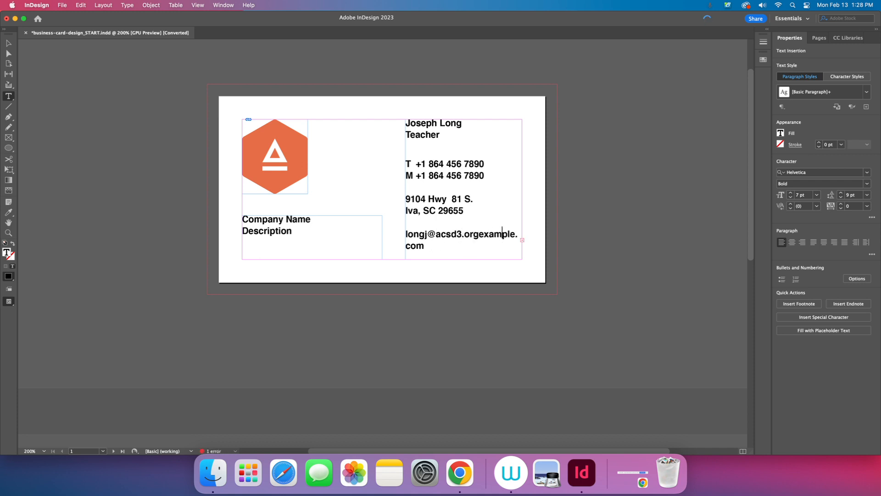
pyautogui.press('BackSpace')
pyautogui.press('BackSpace')
pyautogui.press('BackSpace')
pyautogui.press('BackSpace')
pyautogui.press('BackSpace')
pyautogui.press('BackSpace')
pyautogui.press('BackSpace')
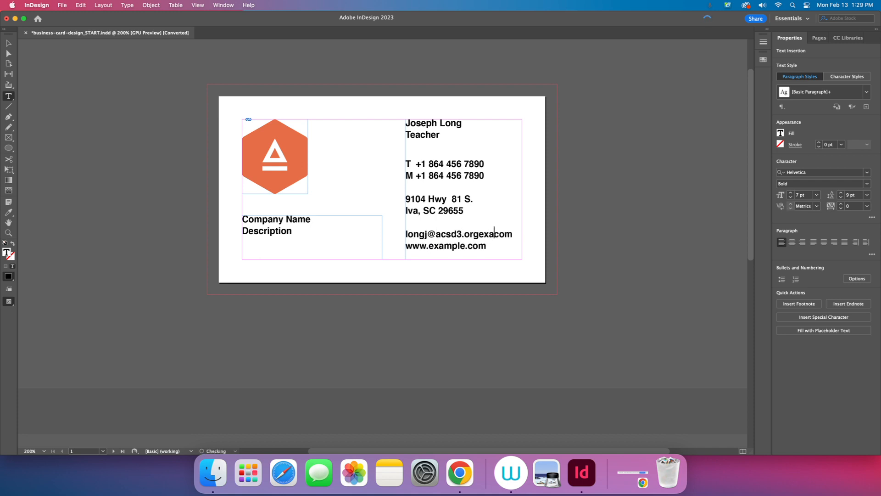
pyautogui.press('BackSpace')
pyautogui.press('Right')
pyautogui.press('Right')
pyautogui.press('Right')
pyautogui.press('BackSpace')
pyautogui.press('BackSpace')
pyautogui.press('BackSpace')
pyautogui.press('Right')
pyautogui.press('Right')
pyautogui.press('Right')
pyautogui.press('BackSpace')
pyautogui.press('BackSpace')
pyautogui.press('BackSpace')
pyautogui.write('org')
pyautogui.press('Left')
pyautogui.press('Left')
pyautogui.press('Left')
pyautogui.press('Left')
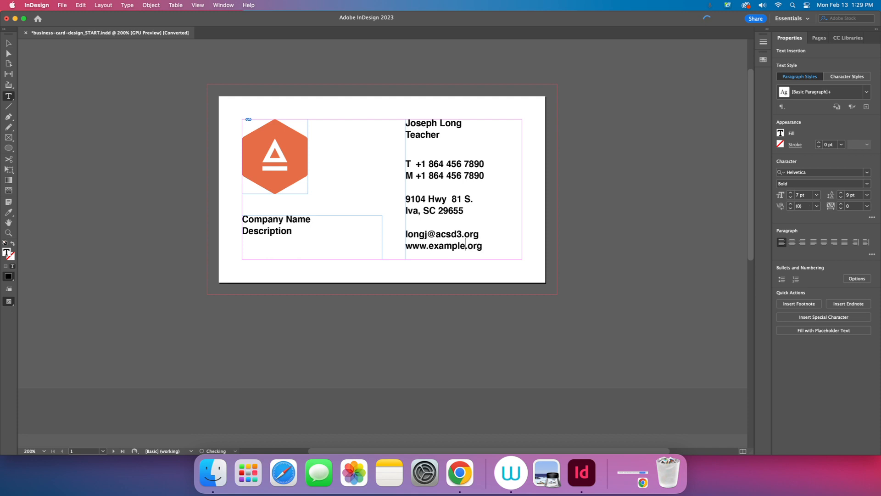
pyautogui.press('BackSpace')
pyautogui.press('BackSpace')
pyautogui.press('BackSpace')
pyautogui.press('BackSpace')
pyautogui.press('BackSpace')
pyautogui.press('BackSpace')
pyautogui.press('BackSpace')
pyautogui.write('acsd3')
# Step: Replace the Company Name placeholder with Crescent High School
pyautogui.doubleClick(289, 220)
pyautogui.click(280, 220)
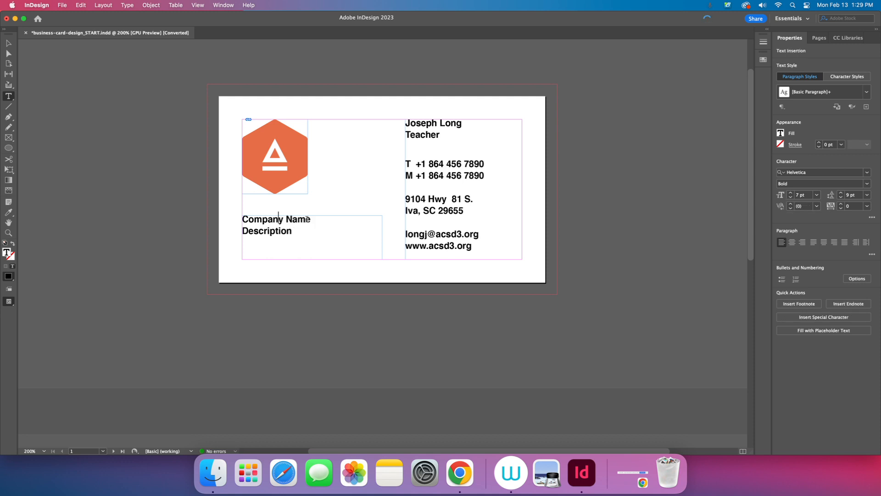
pyautogui.moveTo(310, 220); pyautogui.dragTo(250, 220)
pyautogui.press('BackSpace')
pyautogui.write('resc')
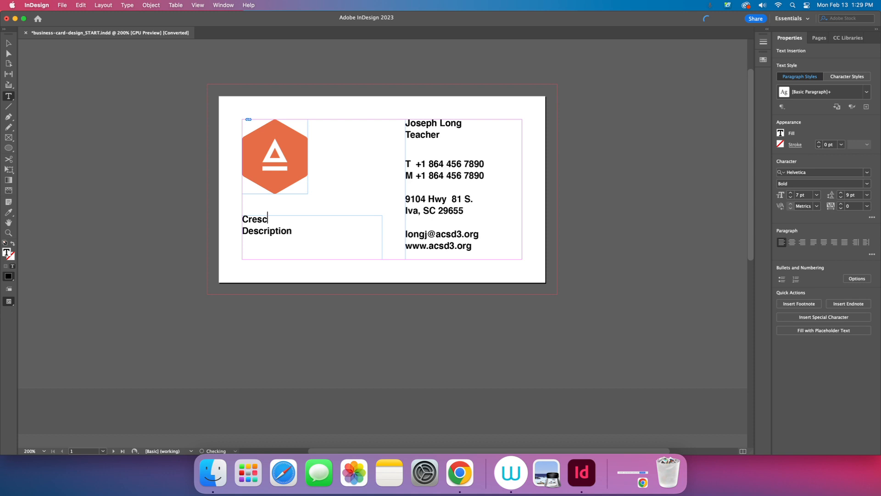
pyautogui.write('ent High School')
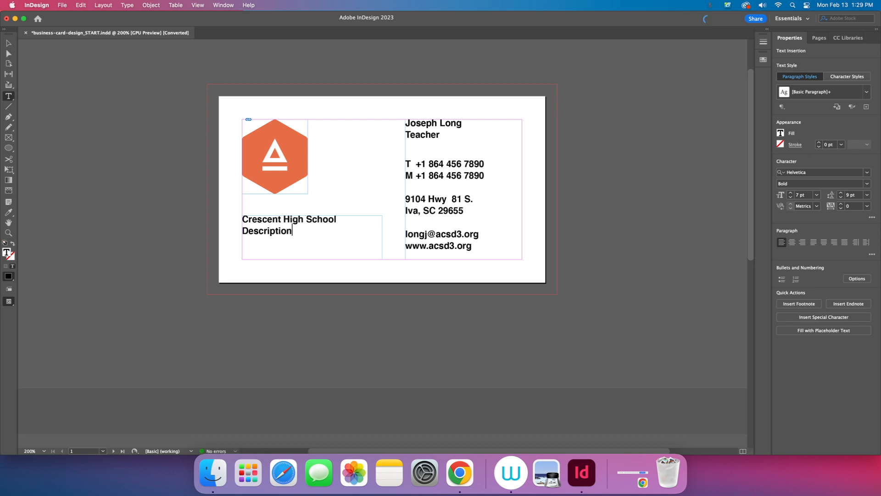
# Step: Replace Description with the motto 'Pride - Purpose - Passion', with spaces around both dashes
pyautogui.press('BackSpace')
pyautogui.press('BackSpace')
pyautogui.press('BackSpace')
pyautogui.press('BackSpace')
pyautogui.press('BackSpace')
pyautogui.press('BackSpace')
pyautogui.press('BackSpace')
pyautogui.press('BackSpace')
pyautogui.press('BackSpace')
pyautogui.press('BackSpace')
pyautogui.press('BackSpace')
pyautogui.write('Pride- Purpose- Passion')
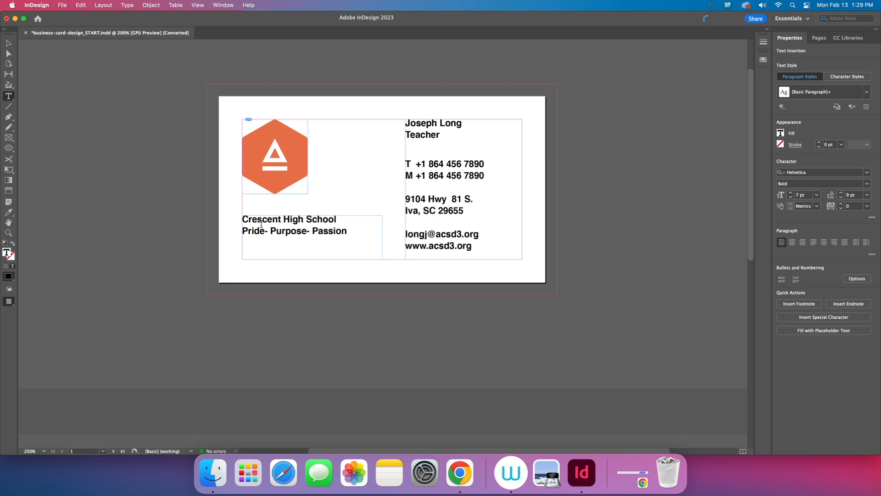
pyautogui.click(305, 231)
pyautogui.click(265, 230)
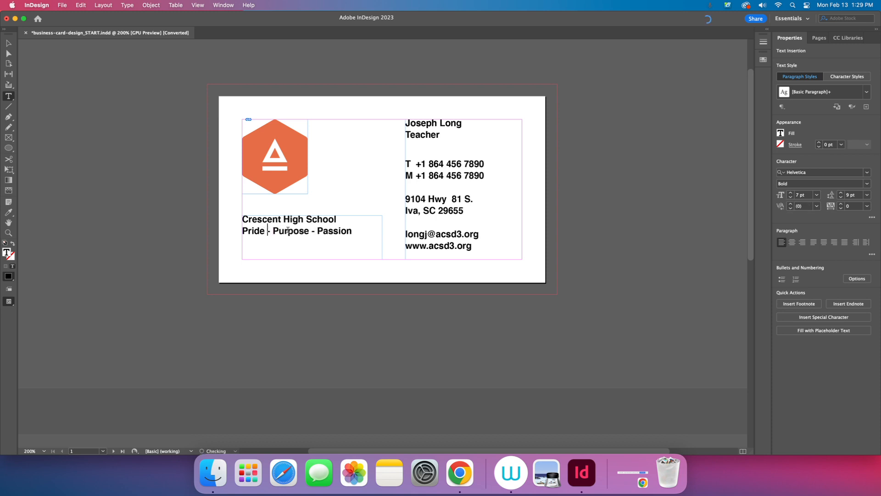
# Step: Replace the old digits of the office (T) and mobile (M) lines with the new 352 phone numbers
pyautogui.click(484, 163)
pyautogui.press('BackSpace')
pyautogui.press('BackSpace')
pyautogui.press('BackSpace')
pyautogui.press('BackSpace')
pyautogui.press('BackSpace')
pyautogui.press('BackSpace')
pyautogui.press('BackSpace')
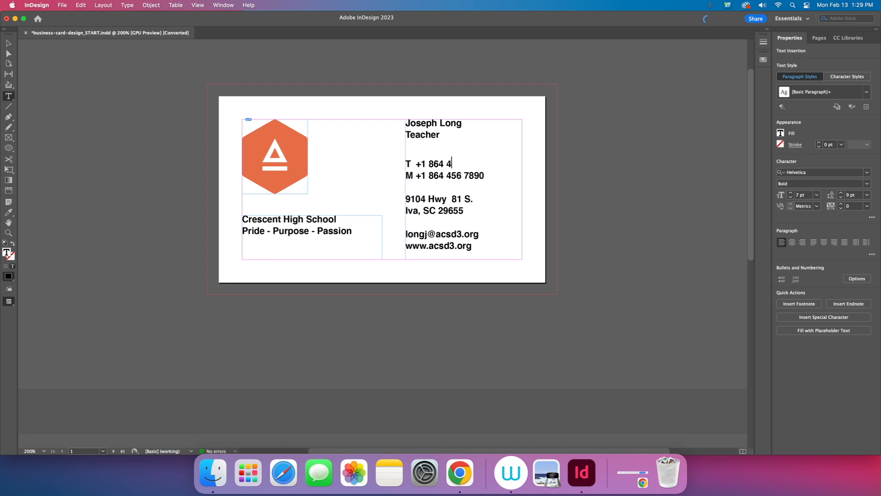
pyautogui.press('BackSpace')
pyautogui.press('Down')
pyautogui.press('BackSpace')
pyautogui.press('BackSpace')
pyautogui.press('BackSpace')
pyautogui.press('BackSpace')
pyautogui.press('BackSpace')
pyautogui.press('BackSpace')
pyautogui.press('BackSpace')
pyautogui.press('BackSpace')
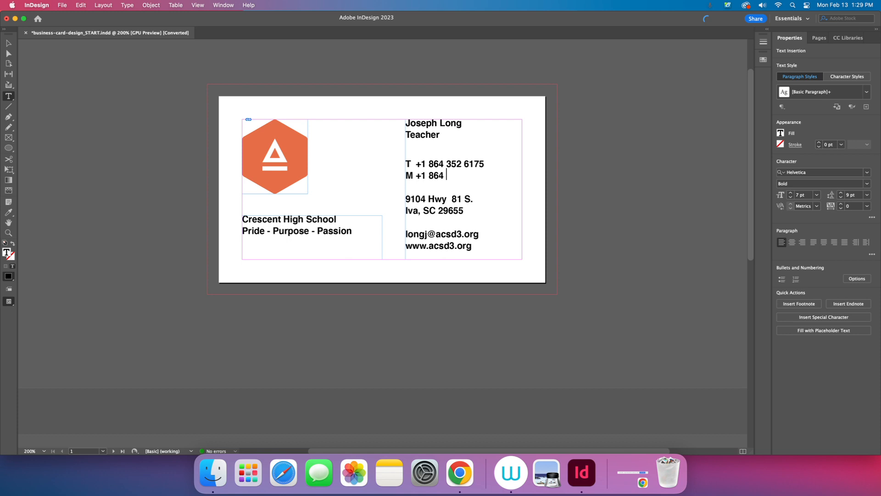
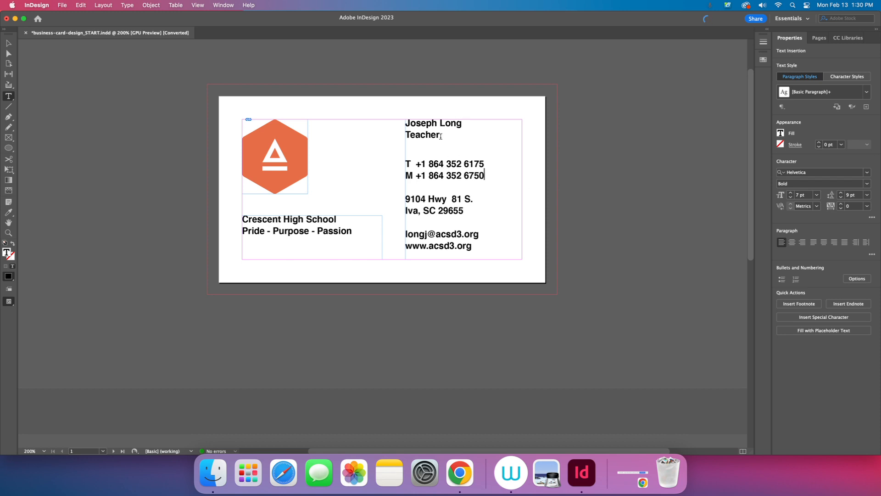
pyautogui.click(411, 124)
# Step: Try Franklin Gothic on the name, then set the word Teacher in Apple Chancery
pyautogui.moveTo(463, 123); pyautogui.dragTo(406, 122)
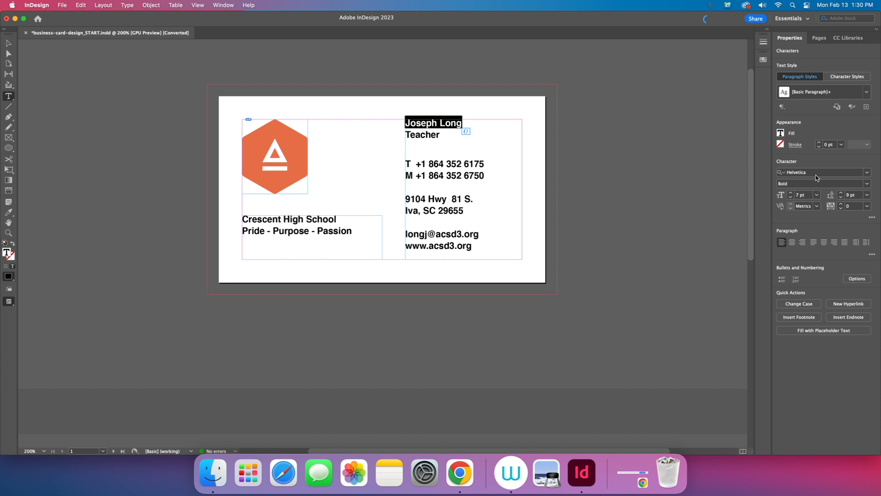
pyautogui.click(867, 173)
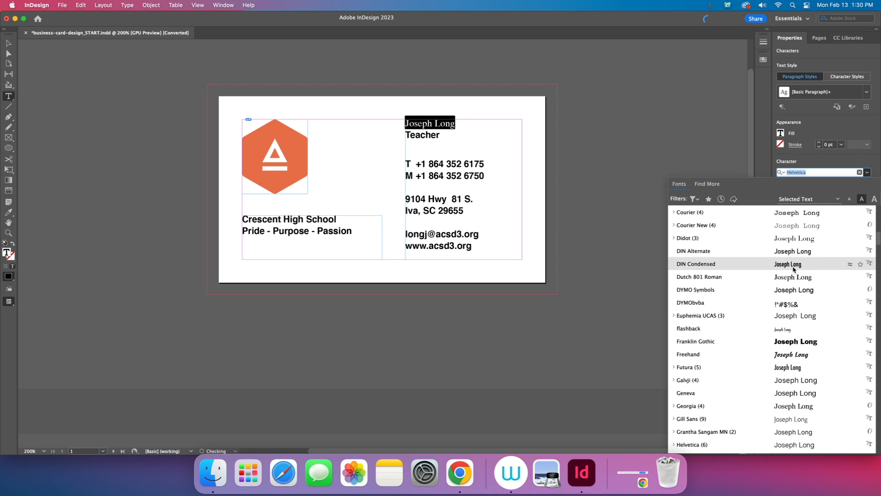
pyautogui.click(796, 341)
pyautogui.moveTo(441, 137); pyautogui.dragTo(405, 136)
pyautogui.click(796, 172)
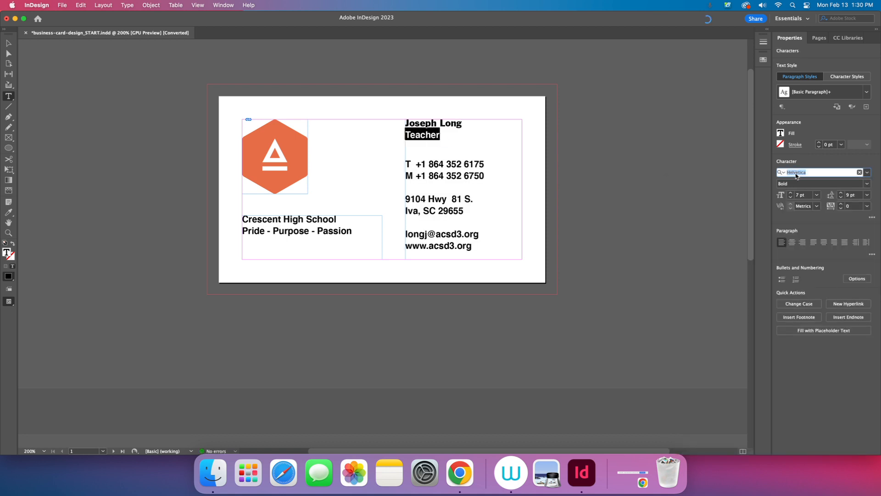
pyautogui.click(867, 172)
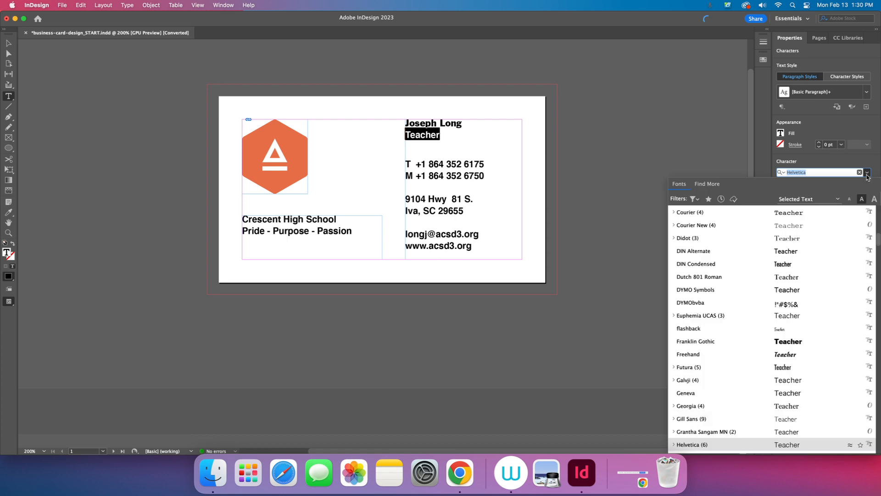
pyautogui.click(801, 371)
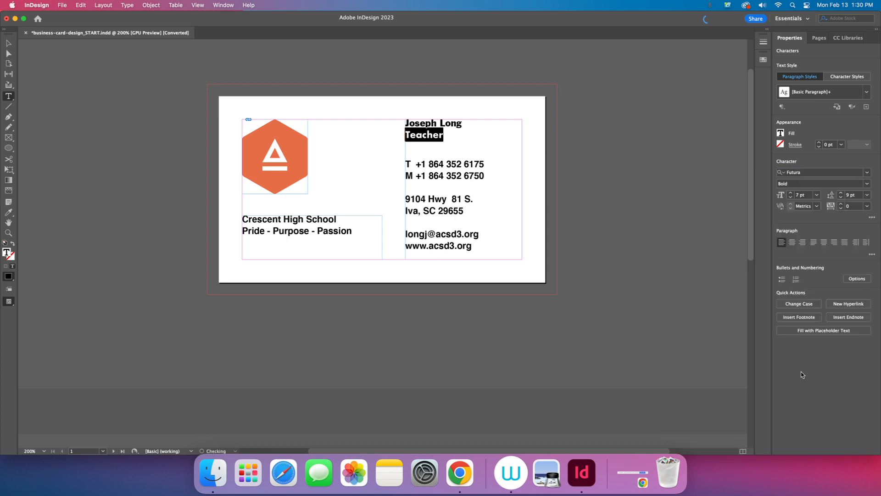
pyautogui.click(867, 173)
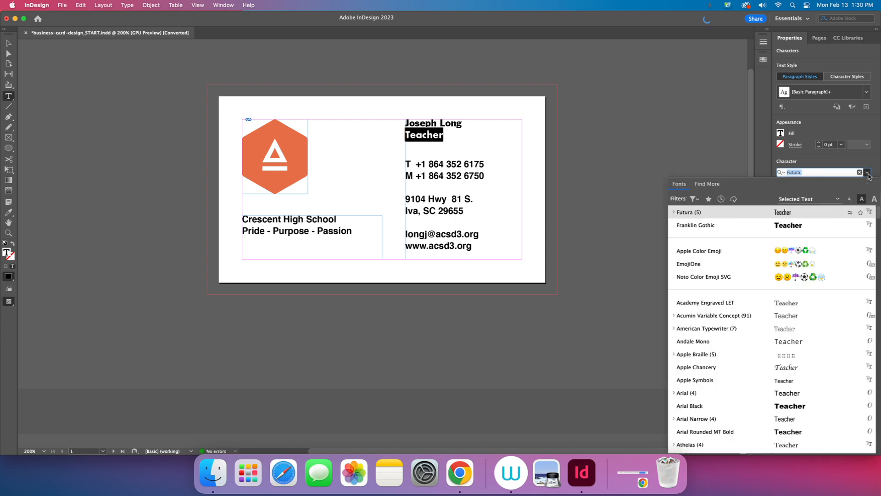
pyautogui.click(799, 367)
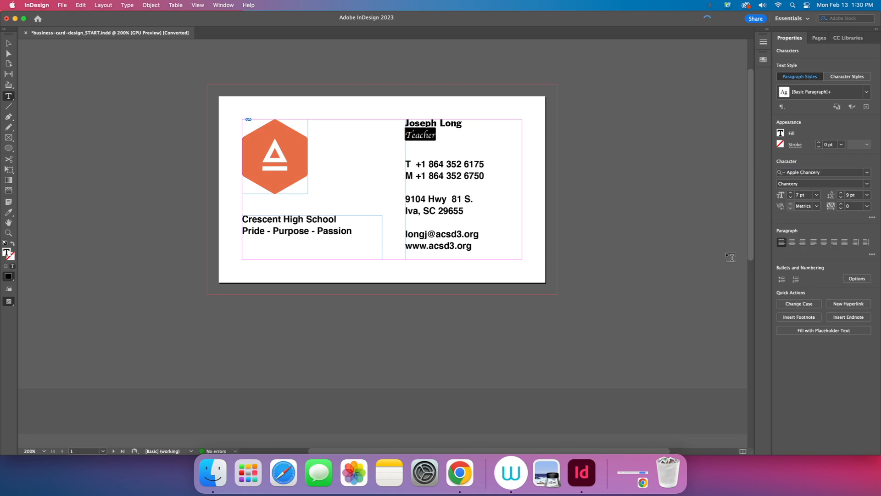
# Step: Change the teacher's name font to Futura Medium
pyautogui.moveTo(470, 125); pyautogui.dragTo(405, 123)
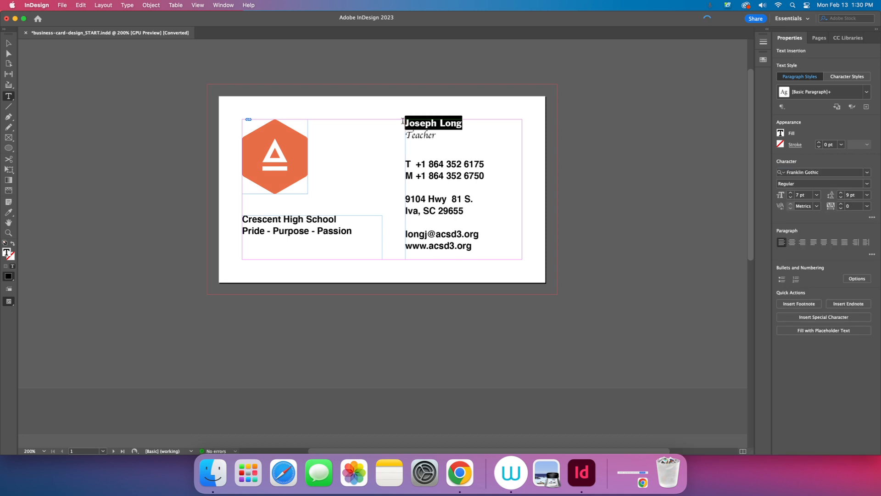
pyautogui.click(867, 184)
pyautogui.click(866, 186)
pyautogui.click(866, 172)
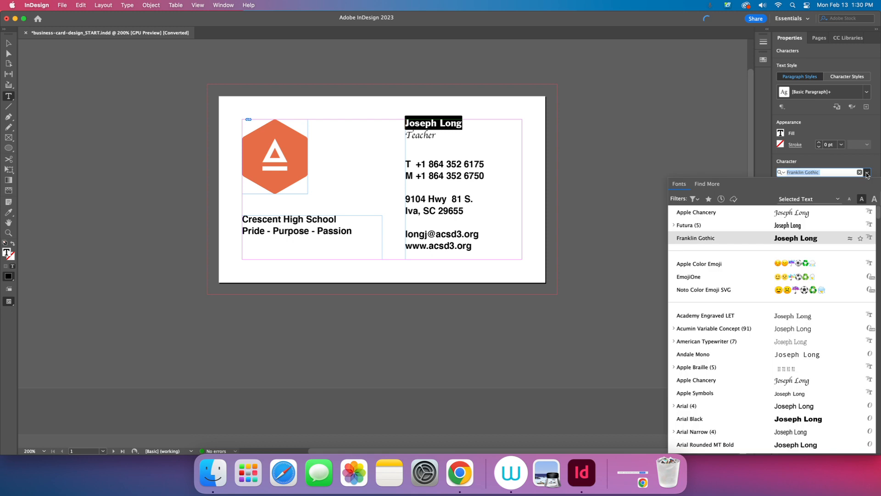
pyautogui.click(837, 224)
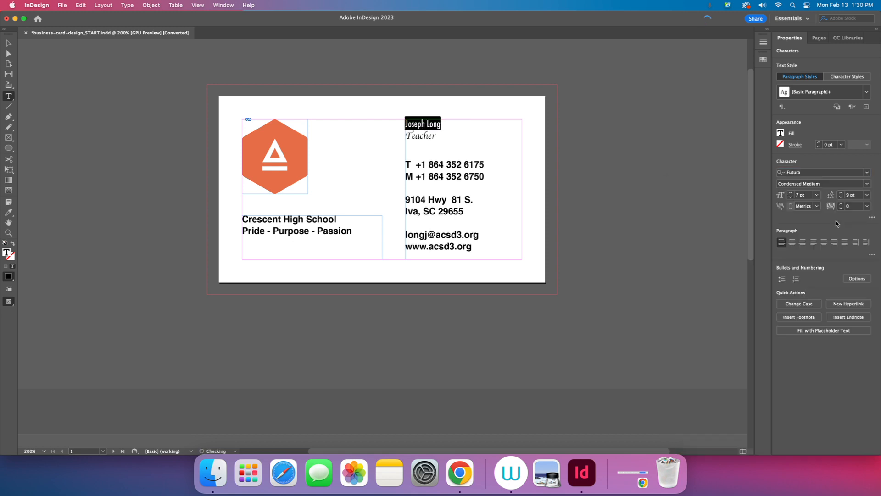
pyautogui.click(867, 183)
pyautogui.click(857, 211)
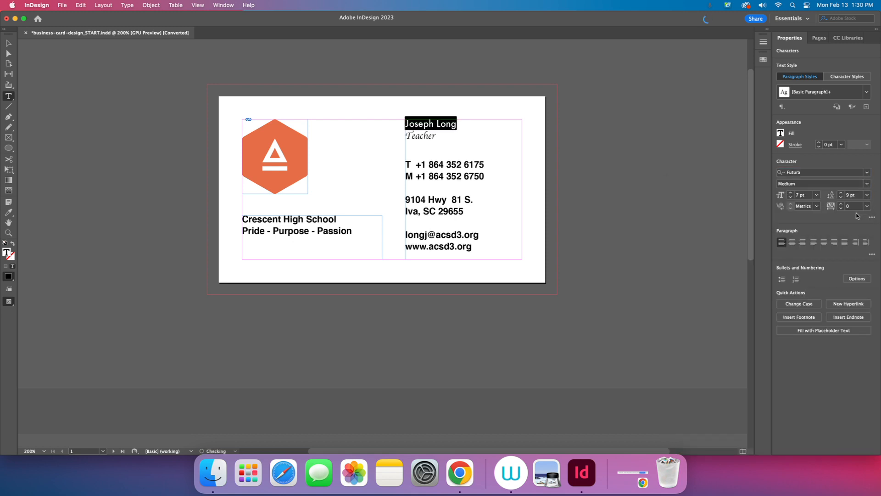
pyautogui.click(458, 149)
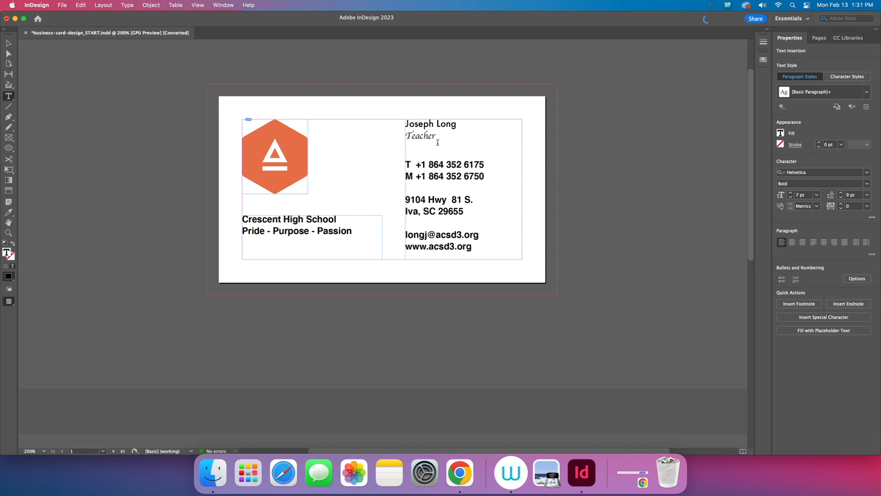
# Step: Center the name and Teacher lines and set their leading to 10 pt
pyautogui.moveTo(445, 134); pyautogui.dragTo(405, 120)
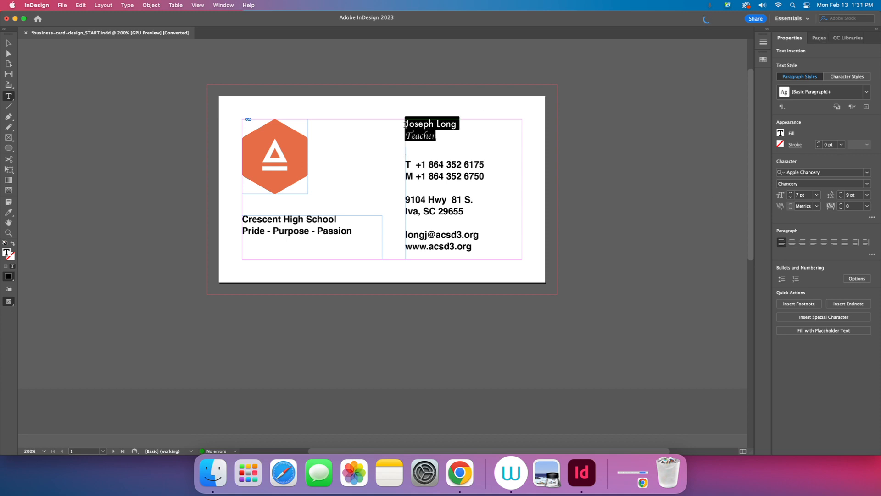
pyautogui.click(791, 242)
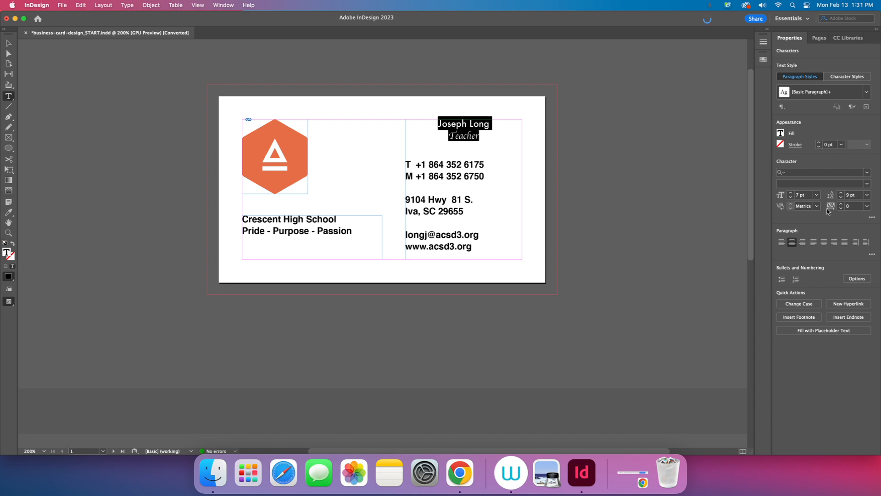
pyautogui.click(841, 194)
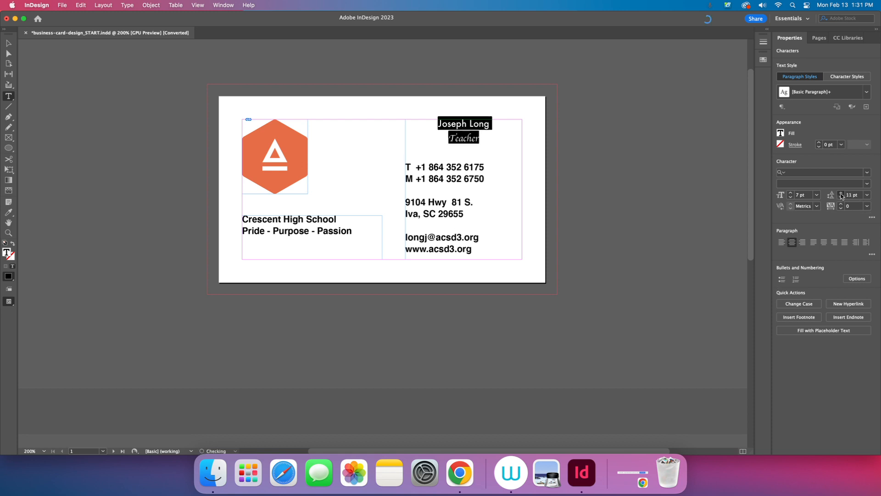
pyautogui.click(842, 194)
pyautogui.click(841, 194)
pyautogui.click(841, 198)
pyautogui.click(841, 197)
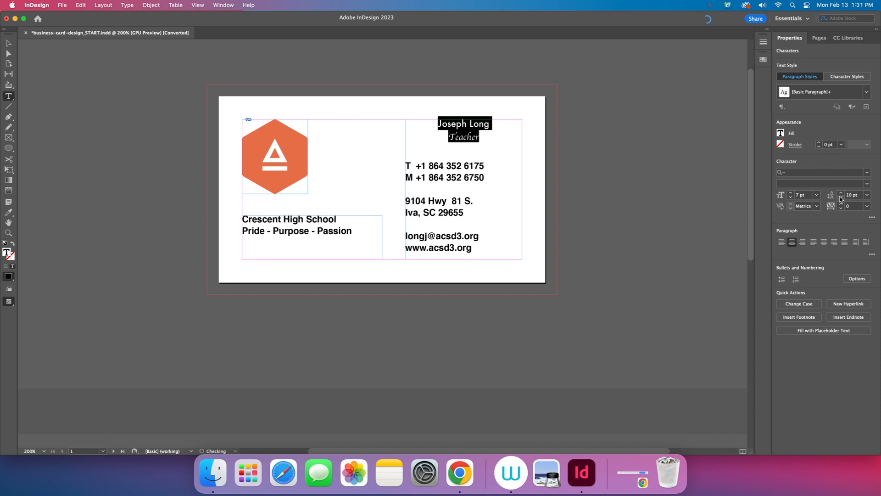
pyautogui.click(841, 204)
# Step: Loosen the tracking of both lines to 20, then select the teacher's name
pyautogui.click(841, 204)
pyautogui.click(841, 204)
pyautogui.click(841, 204)
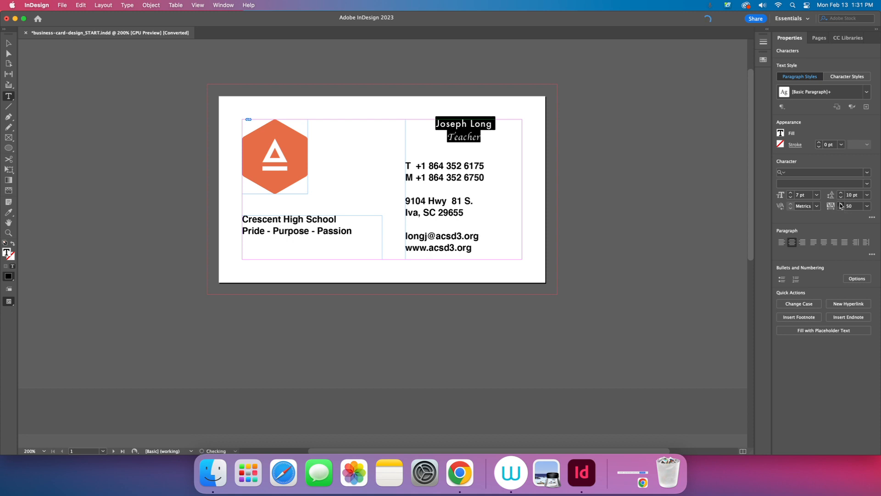
pyautogui.click(841, 204)
pyautogui.click(841, 203)
pyautogui.click(841, 204)
pyautogui.click(840, 209)
pyautogui.click(840, 208)
pyautogui.click(840, 209)
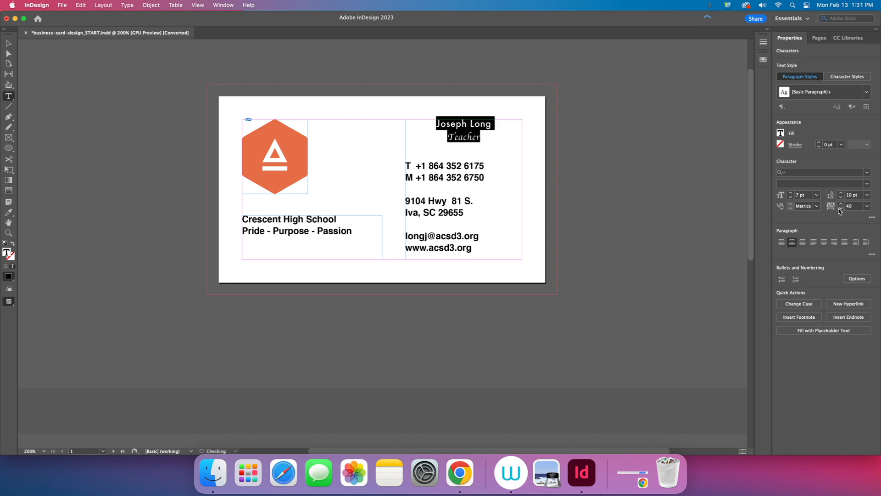
pyautogui.click(840, 208)
pyautogui.click(840, 208)
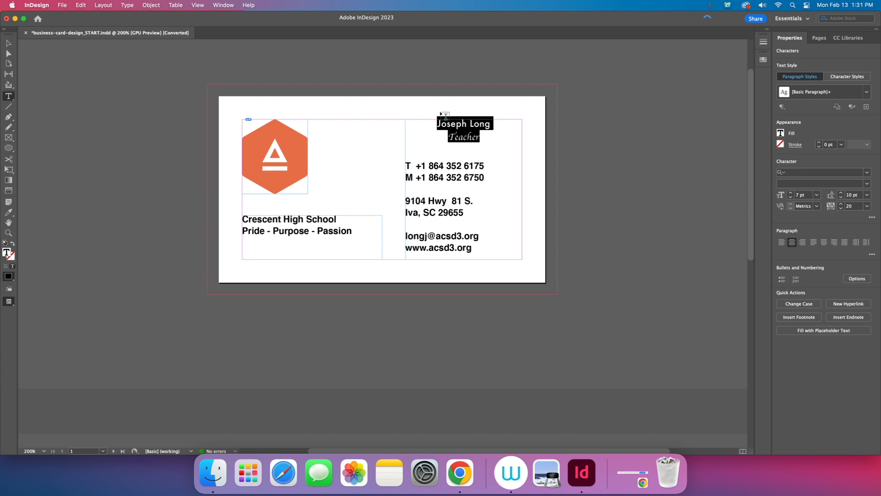
pyautogui.click(491, 124)
pyautogui.moveTo(491, 124); pyautogui.dragTo(437, 122)
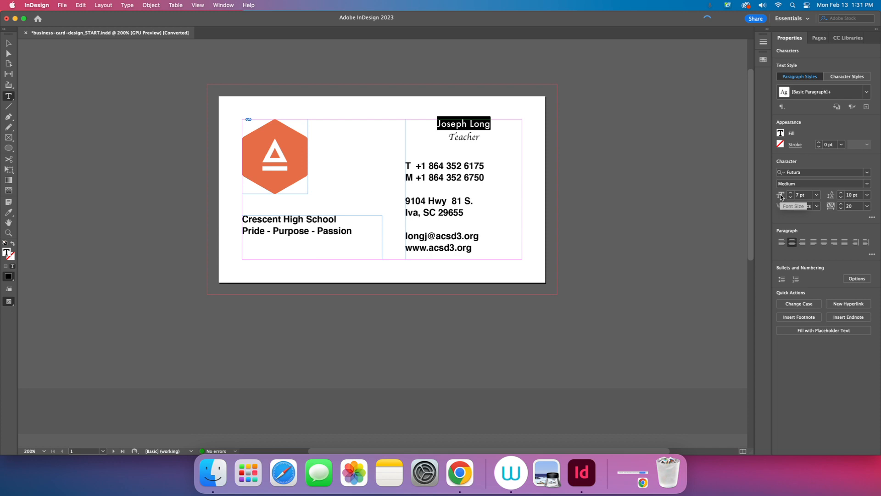
# Step: Set the teacher's name in All Caps after trying small caps, superscript and subscript
pyautogui.click(872, 217)
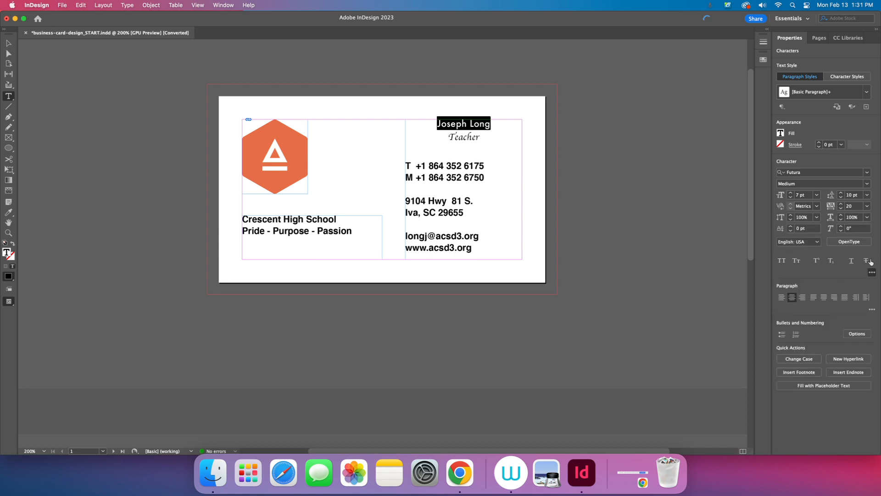
pyautogui.click(782, 260)
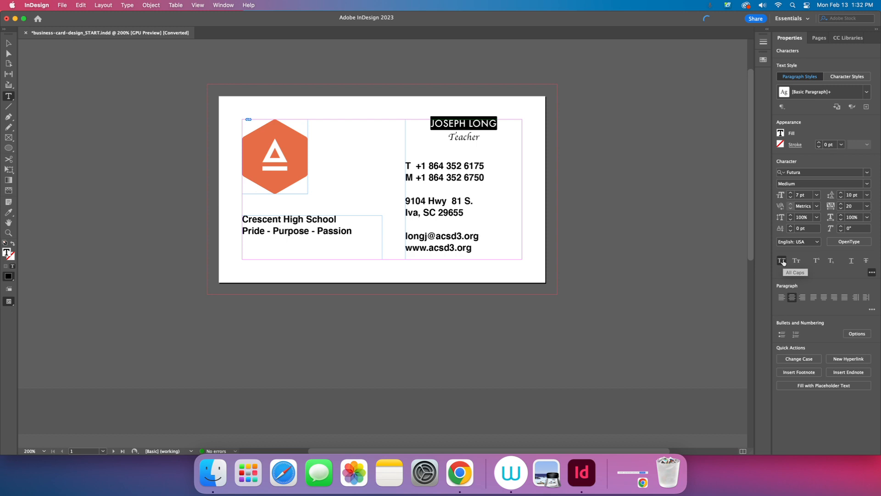
pyautogui.click(797, 261)
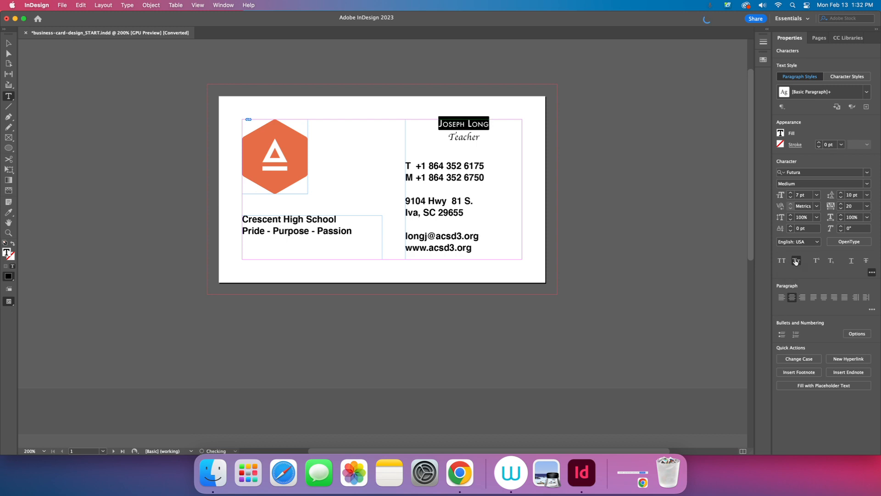
pyautogui.click(816, 261)
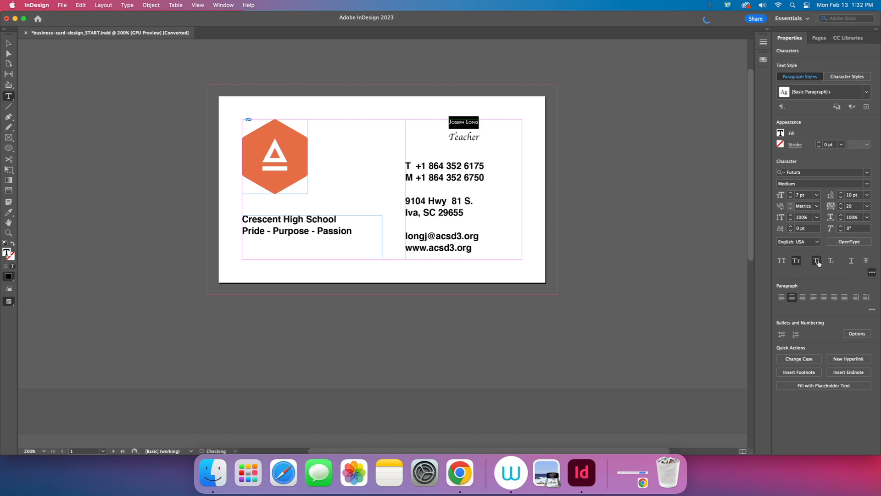
pyautogui.click(831, 261)
pyautogui.click(780, 261)
pyautogui.click(780, 261)
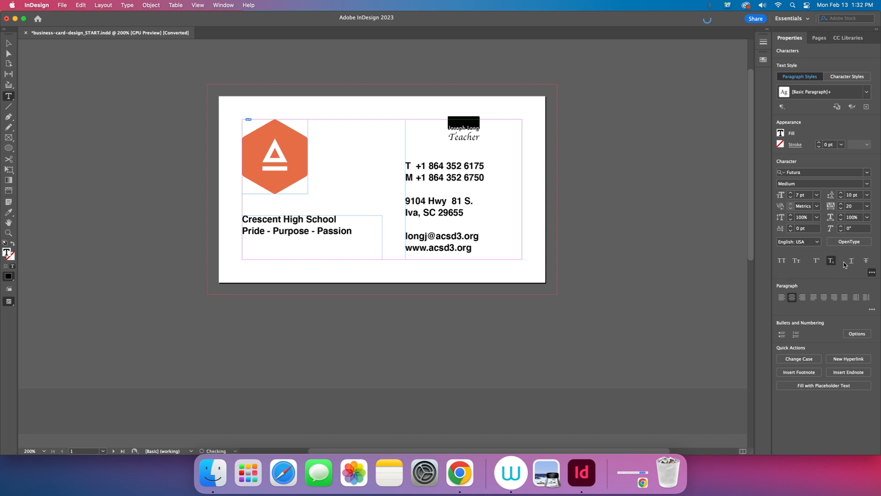
pyautogui.click(831, 261)
pyautogui.click(782, 262)
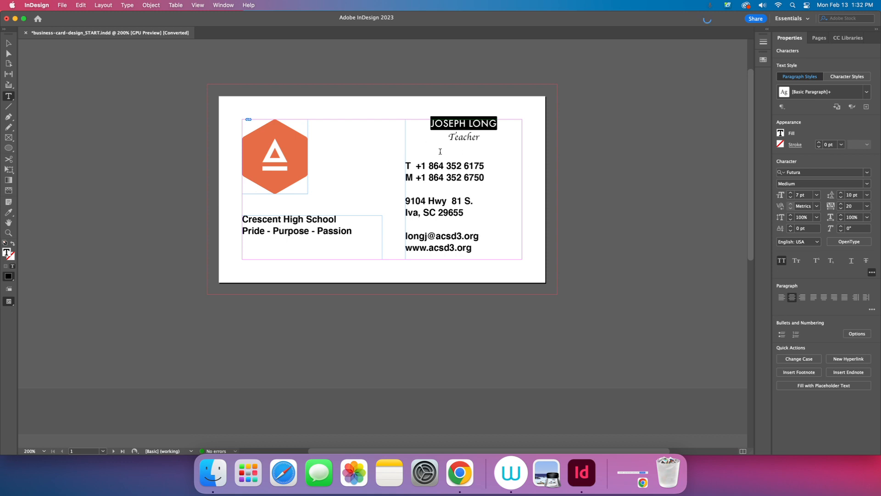
# Step: Left-align the teacher's name and the Teacher title beneath it
pyautogui.click(782, 297)
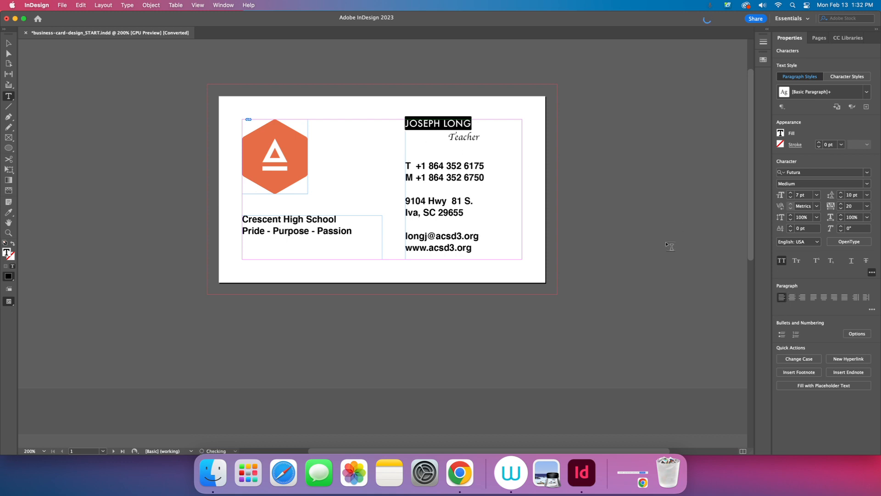
pyautogui.click(457, 143)
pyautogui.moveTo(481, 136); pyautogui.dragTo(448, 136)
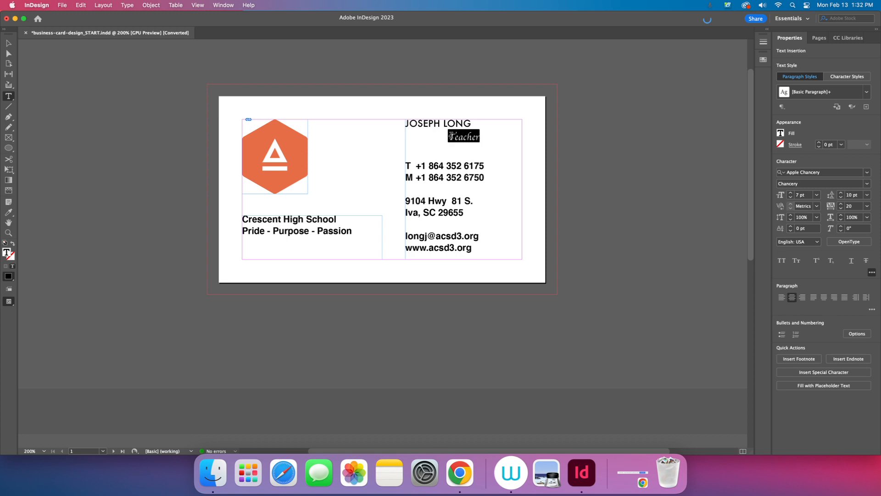
pyautogui.click(781, 297)
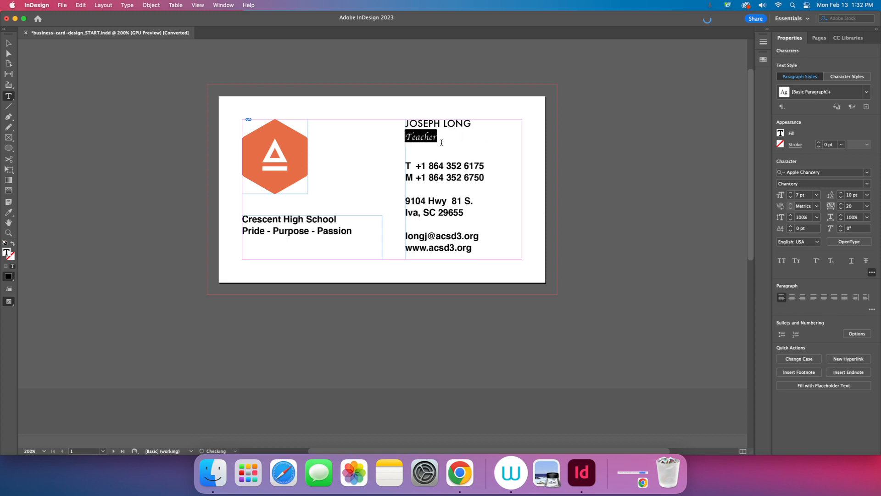
pyautogui.click(436, 135)
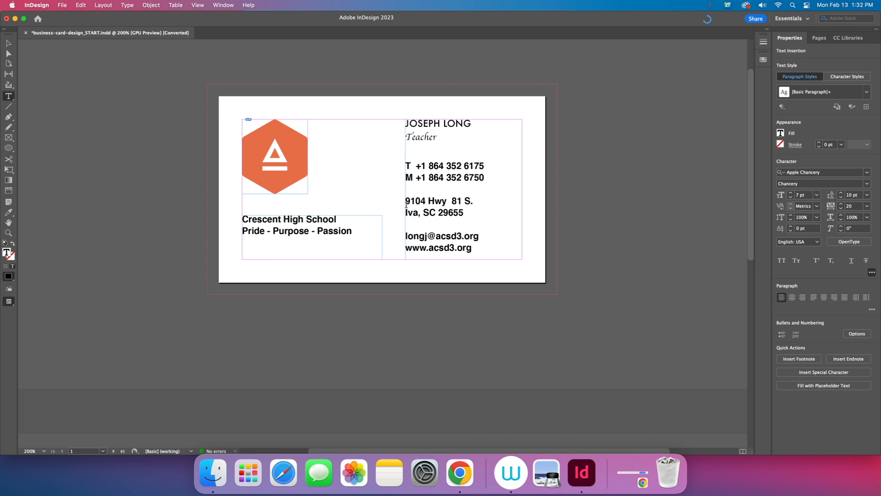
# Step: On page 2, select the black background rectangle of the card's back
pyautogui.hotkey('shift', 'pagedown')
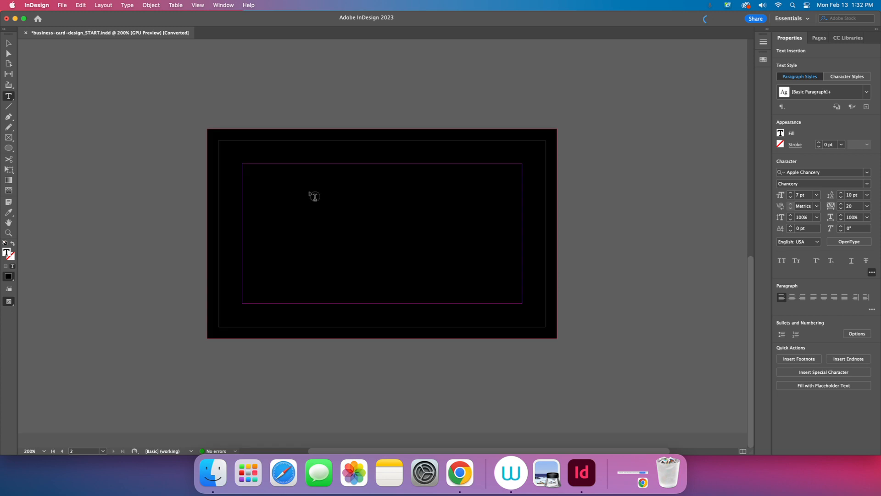
pyautogui.click(8, 44)
pyautogui.click(136, 194)
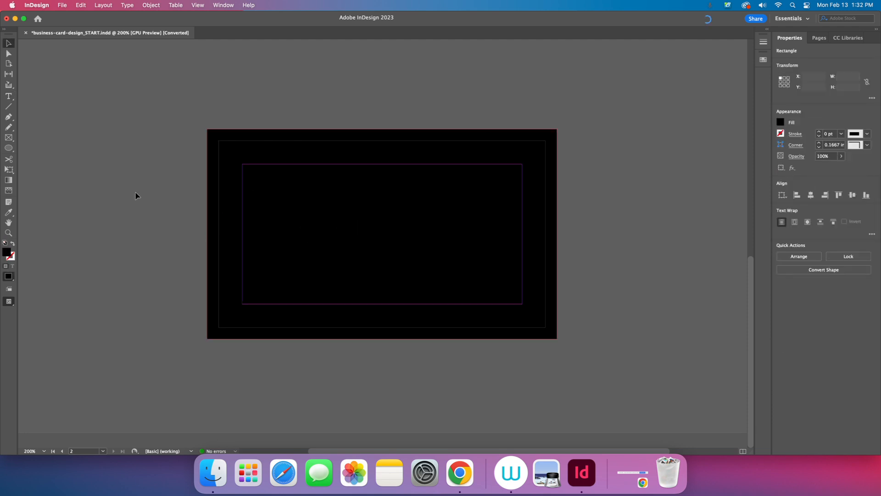
pyautogui.click(304, 214)
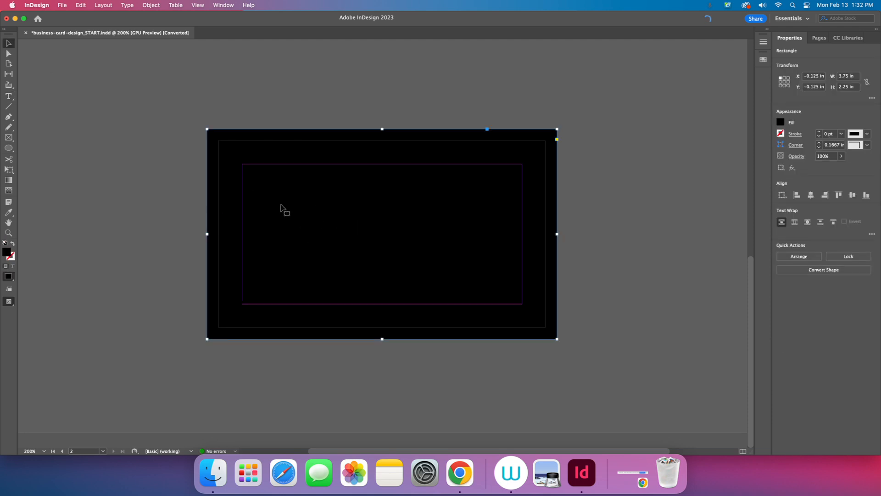
pyautogui.click(781, 123)
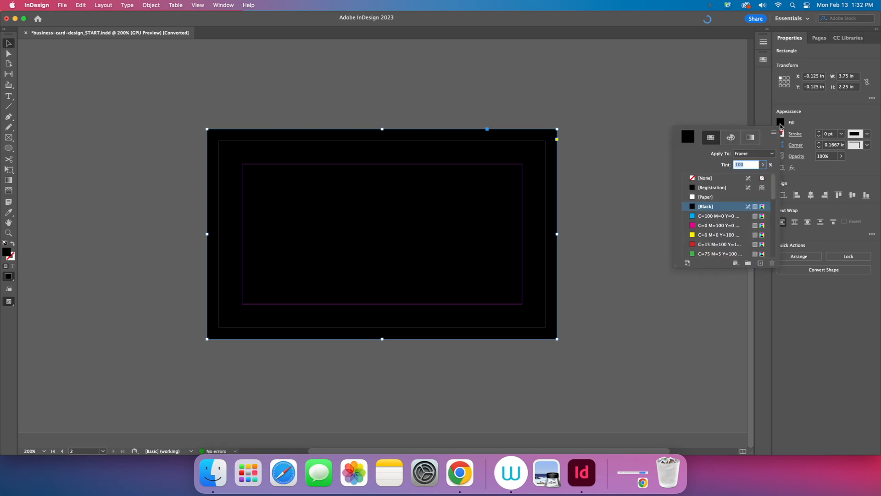
pyautogui.click(598, 85)
pyautogui.scroll(10, 565, 109)
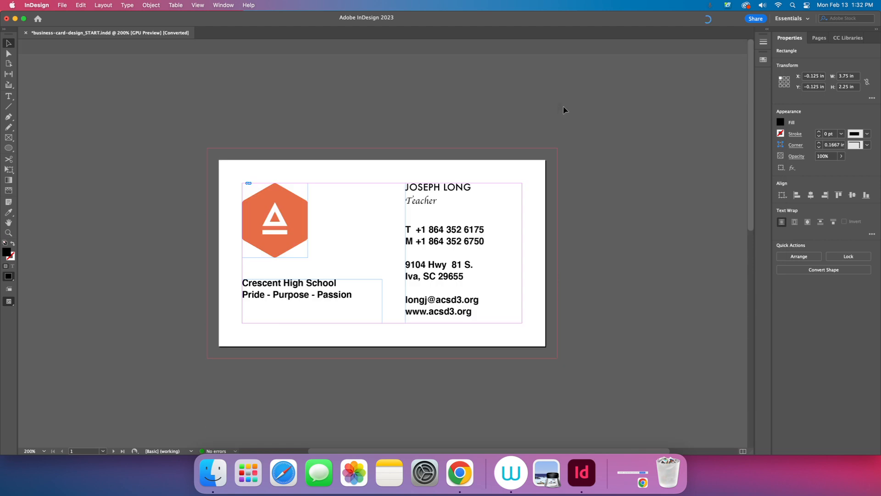
pyautogui.click(68, 229)
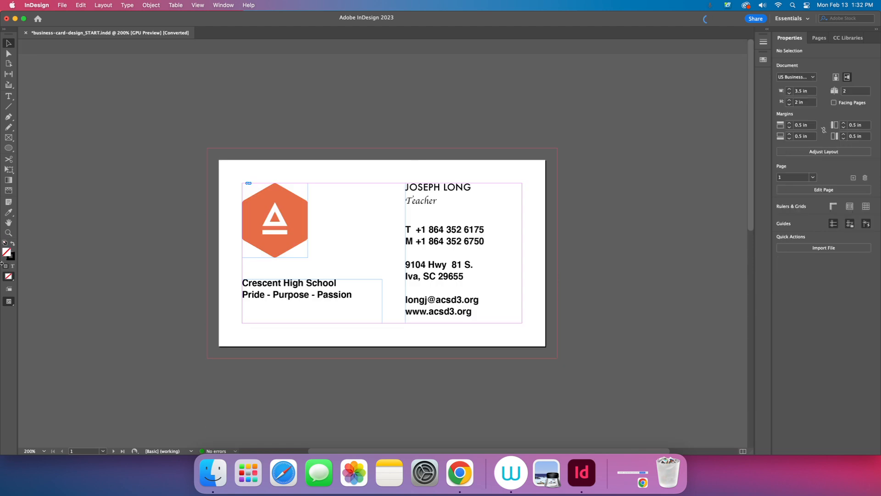
# Step: Sample the orange from the front hexagon logo with the Eyedropper and apply it to the back background
pyautogui.click(9, 214)
pyautogui.click(255, 208)
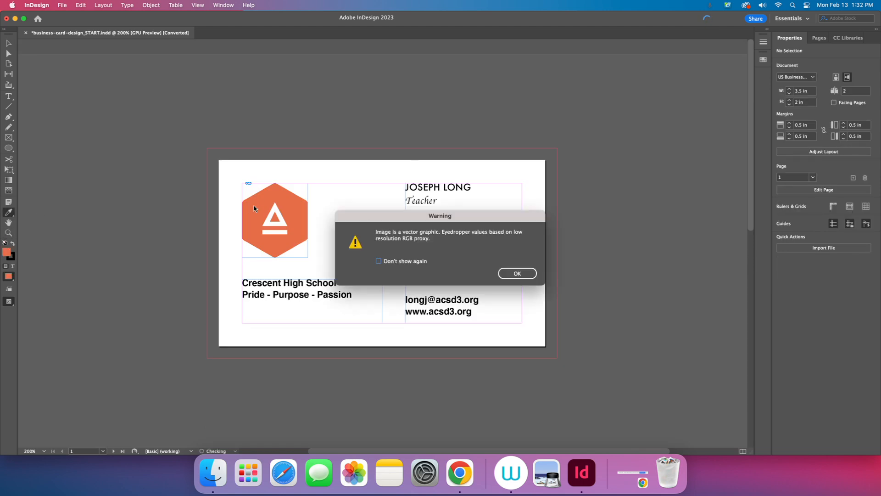
pyautogui.click(517, 273)
pyautogui.scroll(-10, 118, 281)
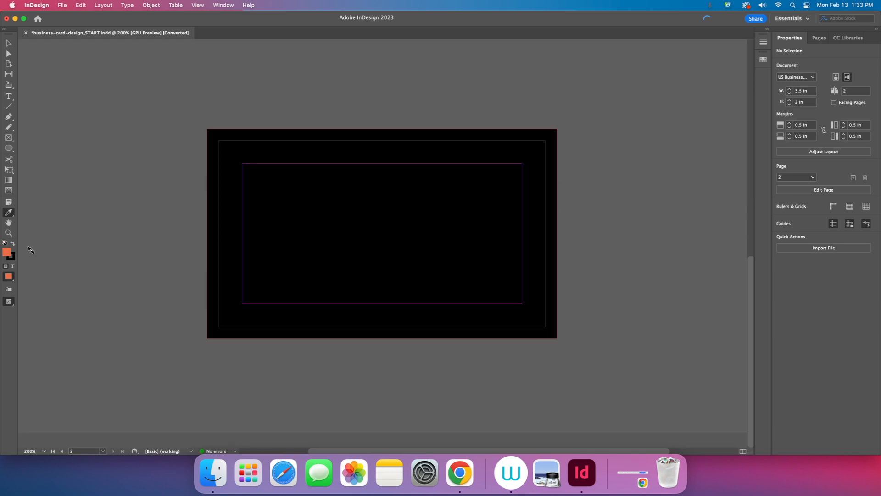
pyautogui.click(225, 193)
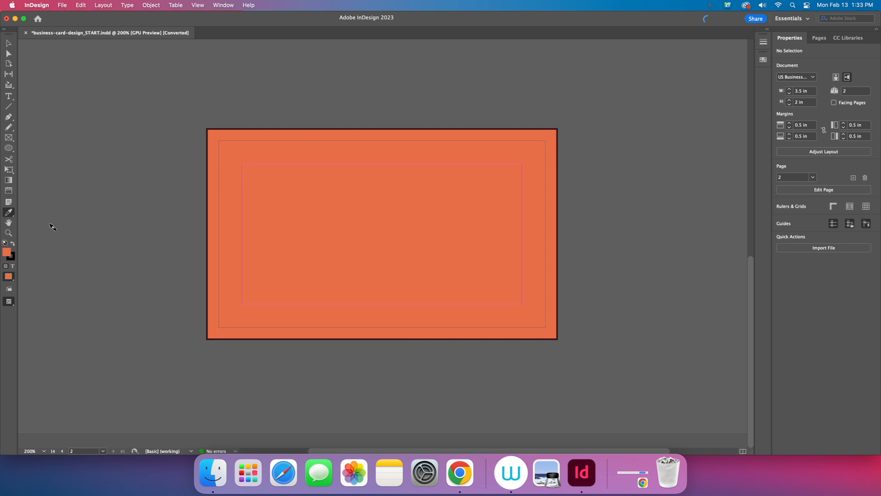
pyautogui.click(9, 223)
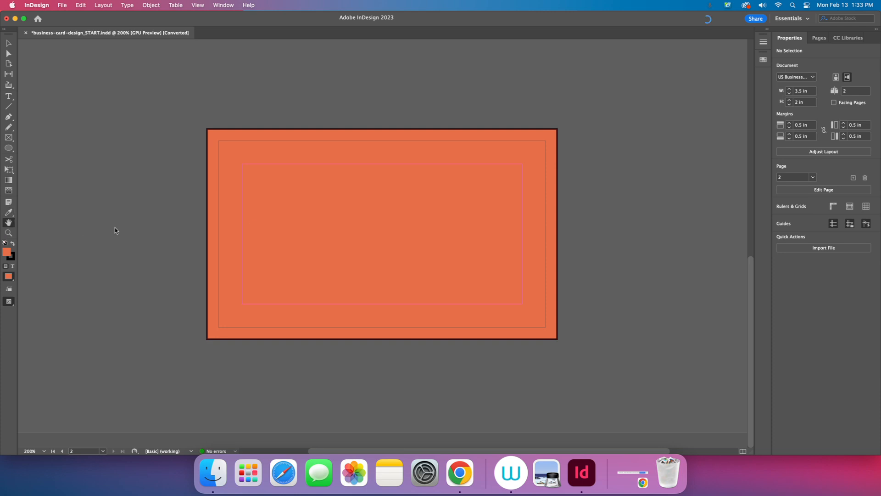
# Step: Place logo-white.ai on the back page, then undo the oversized placement
pyautogui.click(8, 43)
pyautogui.click(63, 5)
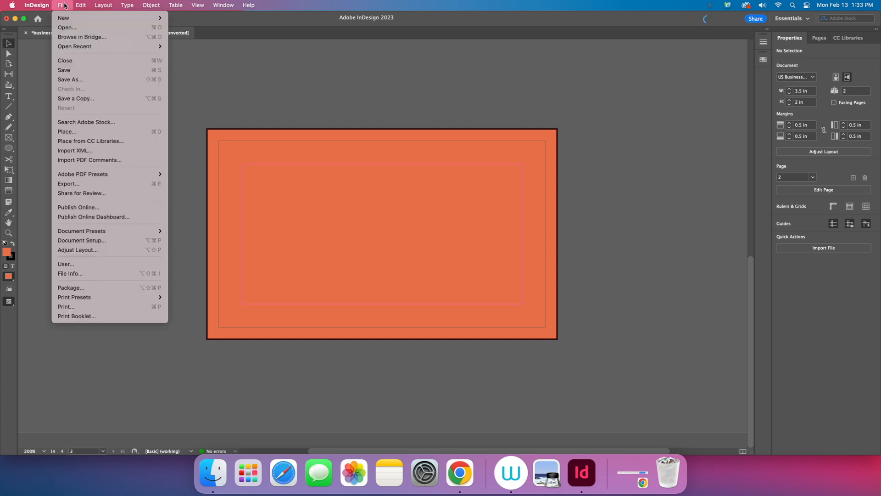
pyautogui.click(90, 133)
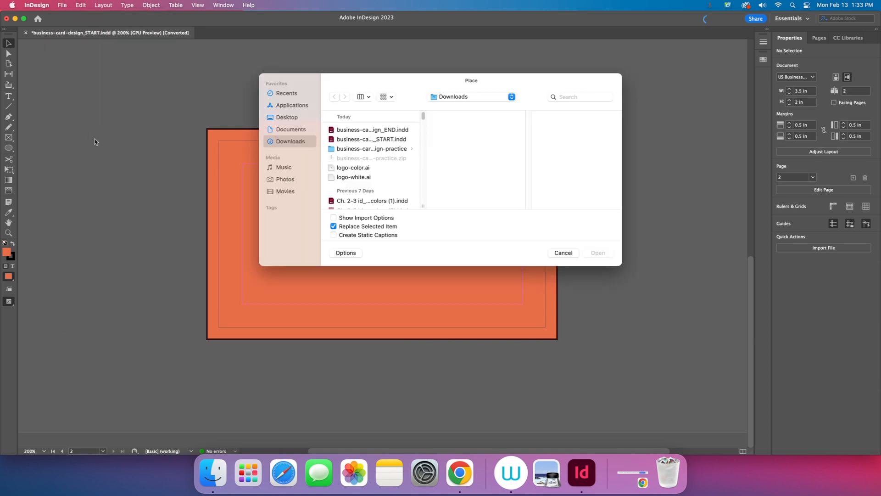
pyautogui.click(358, 177)
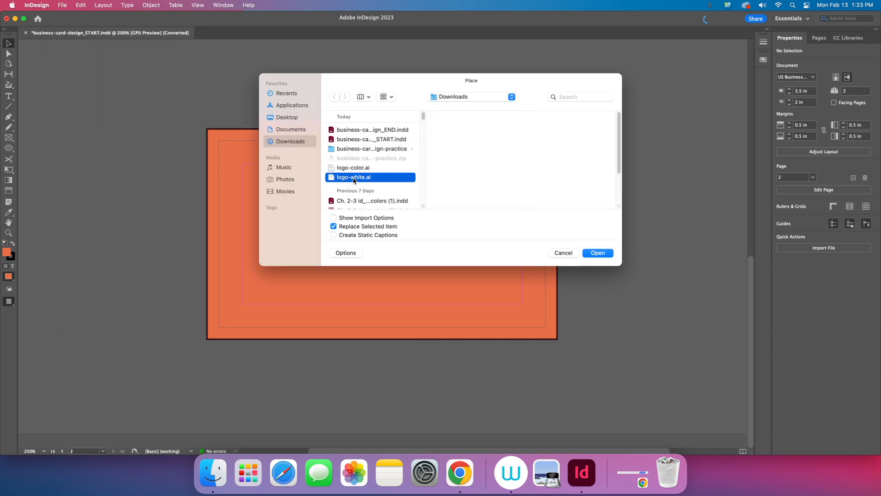
pyautogui.click(598, 253)
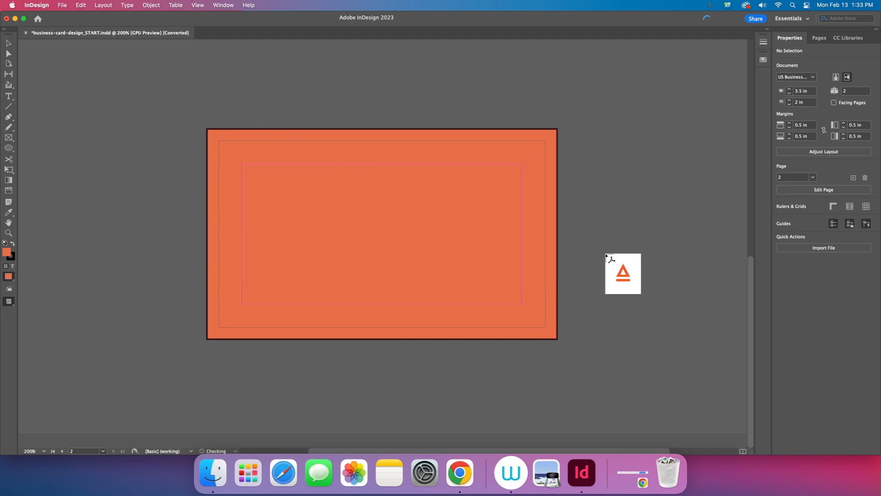
pyautogui.click(352, 220)
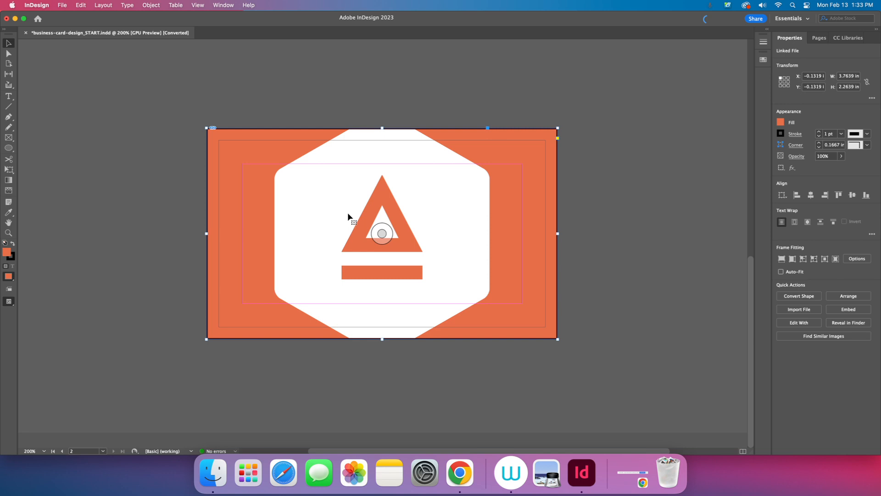
pyautogui.press('super+z')
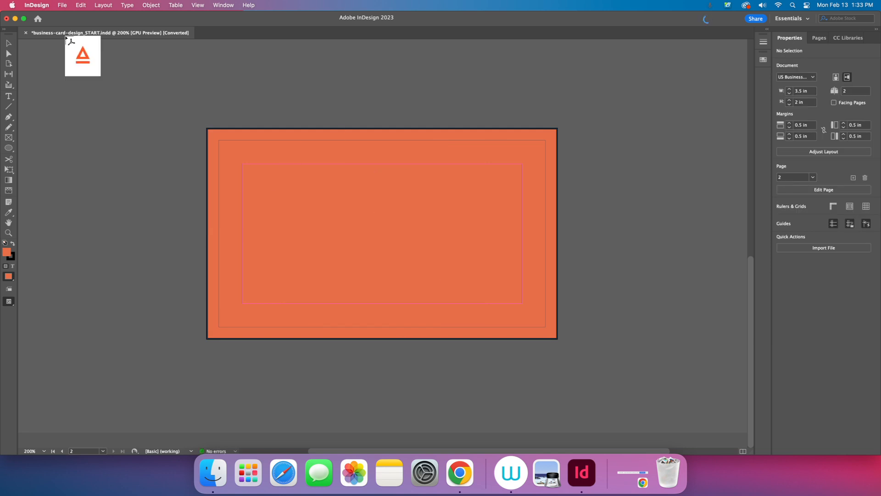
# Step: Load logo-color.ai and logo-white.ai, place them, then undo back to an empty orange page
pyautogui.click(62, 6)
pyautogui.click(85, 132)
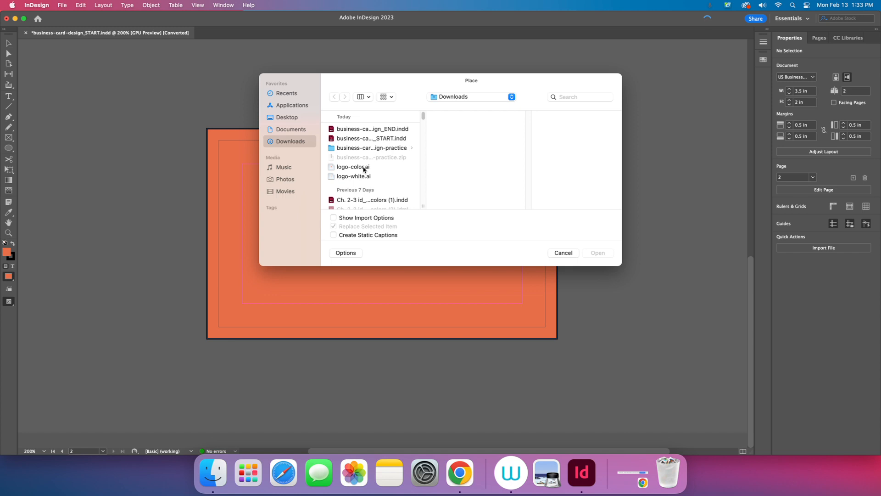
pyautogui.click(363, 168)
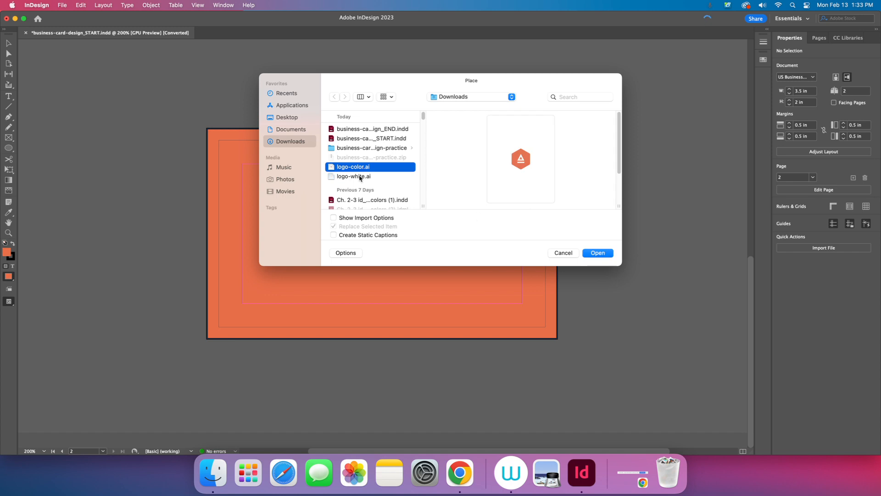
pyautogui.click(361, 177)
pyautogui.click(597, 253)
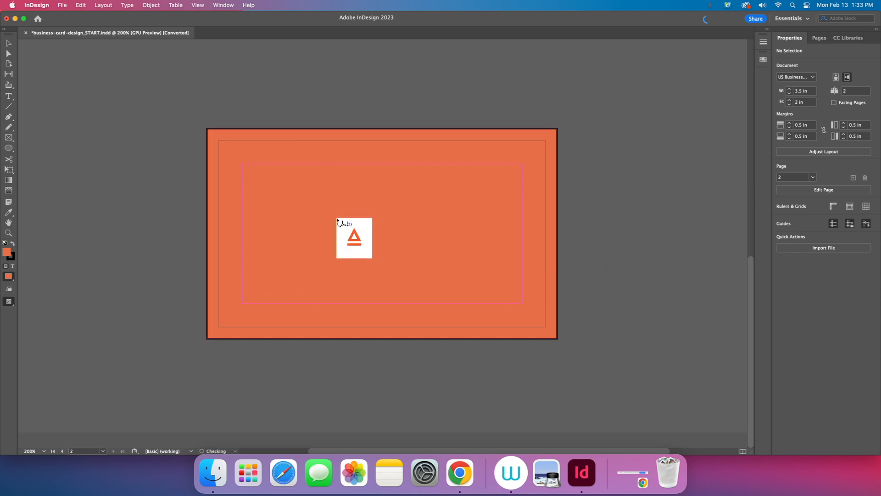
pyautogui.click(338, 220)
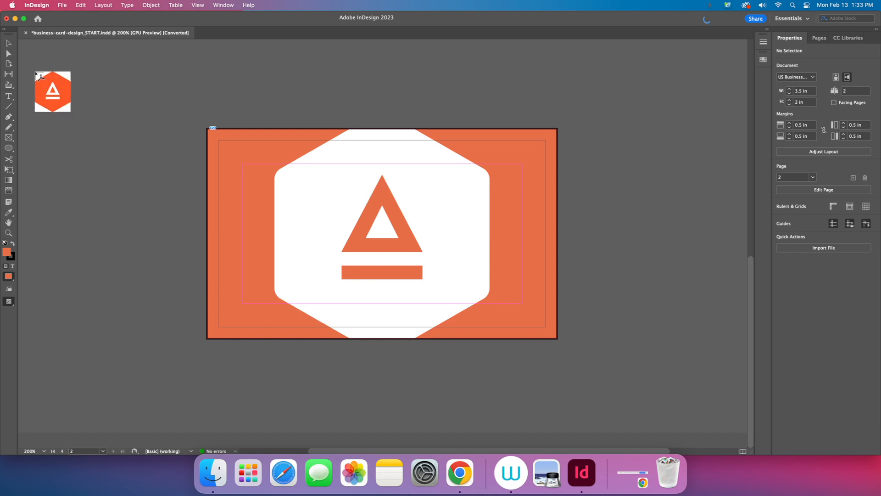
pyautogui.click(276, 189)
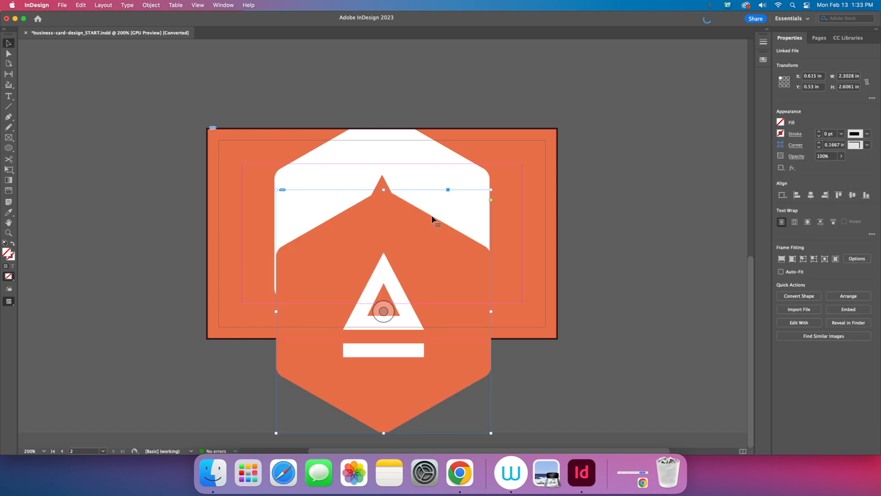
pyautogui.press('super+z')
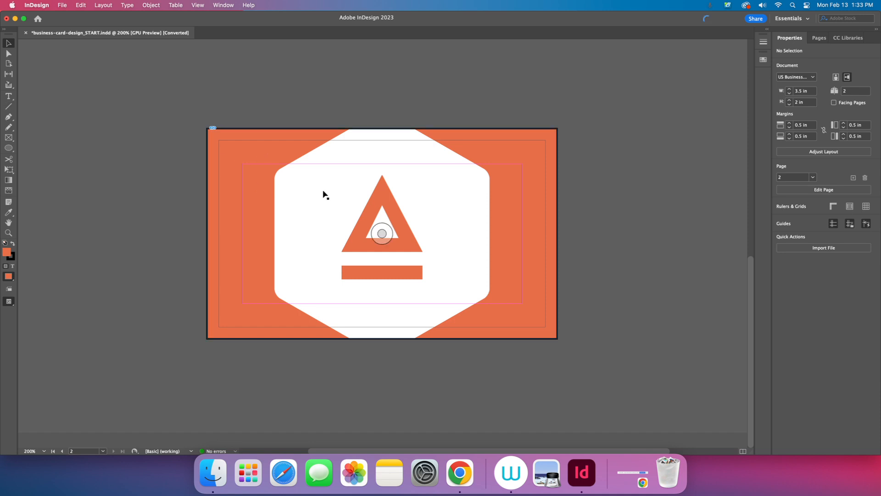
pyautogui.click(333, 222)
pyautogui.press('super+z')
pyautogui.press('super+z')
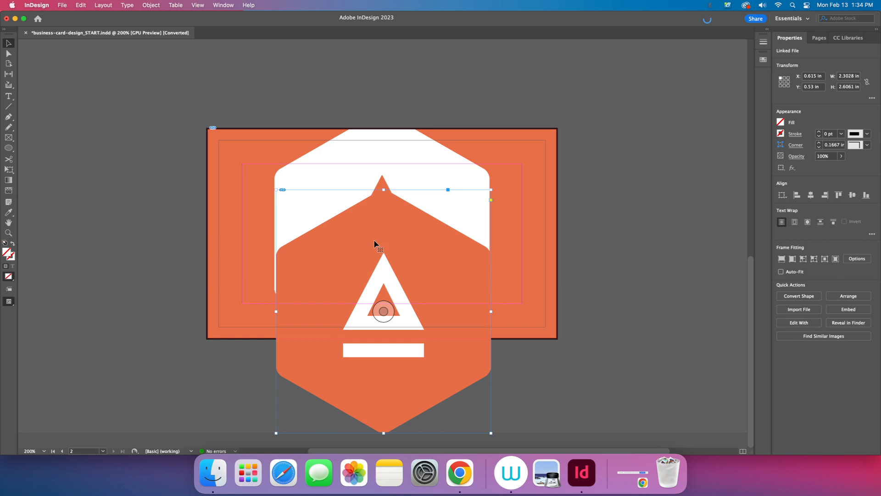
pyautogui.press('super+z')
pyautogui.press('super+z')
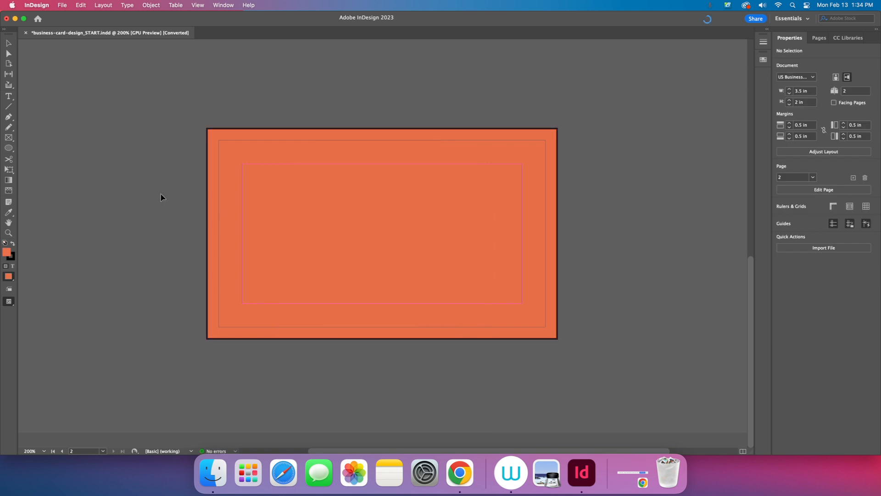
# Step: Place the white hexagon logo on the back page and delete the extra orange logo
pyautogui.click(115, 132)
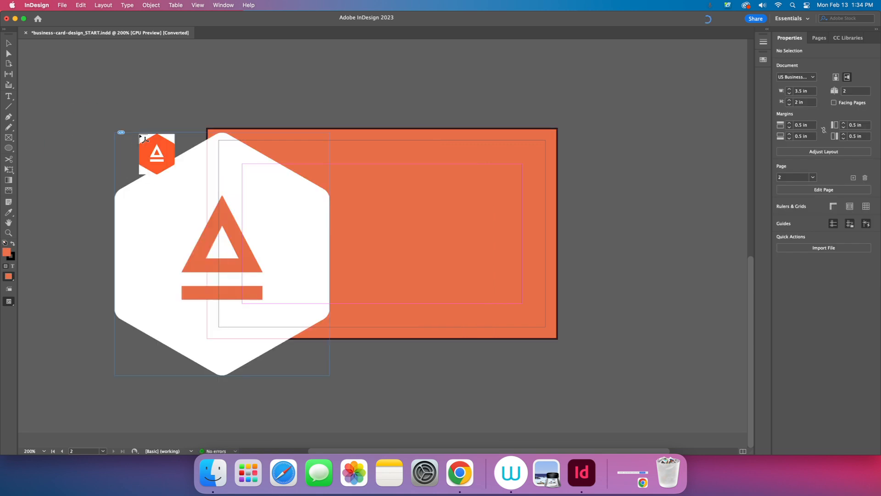
pyautogui.click(49, 71)
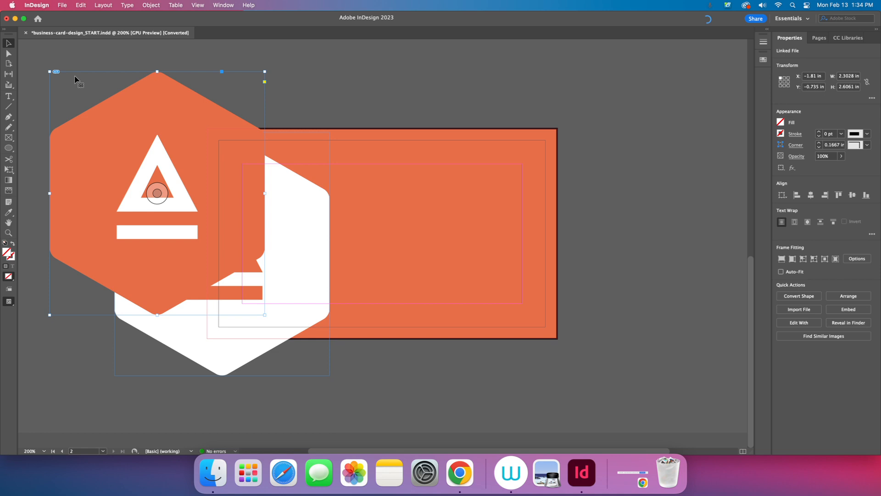
pyautogui.press('Delete')
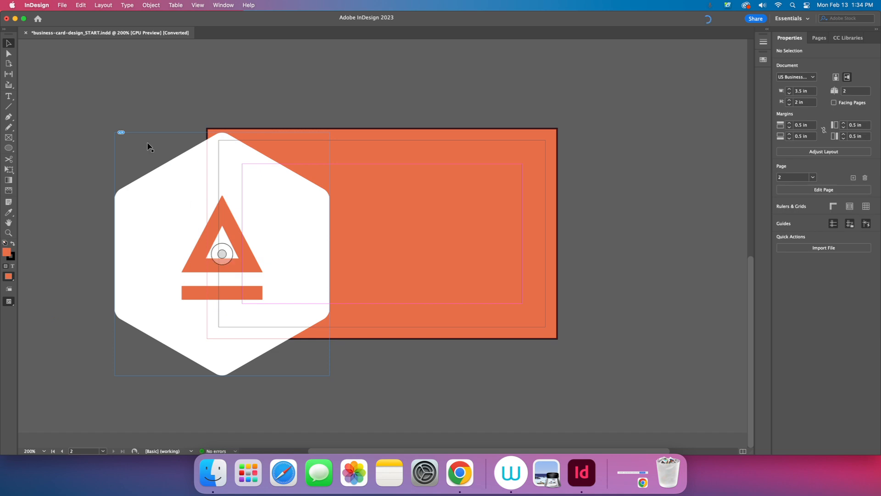
# Step: Scale the white logo down, centre it on the orange card, and preview without guides
pyautogui.click(9, 169)
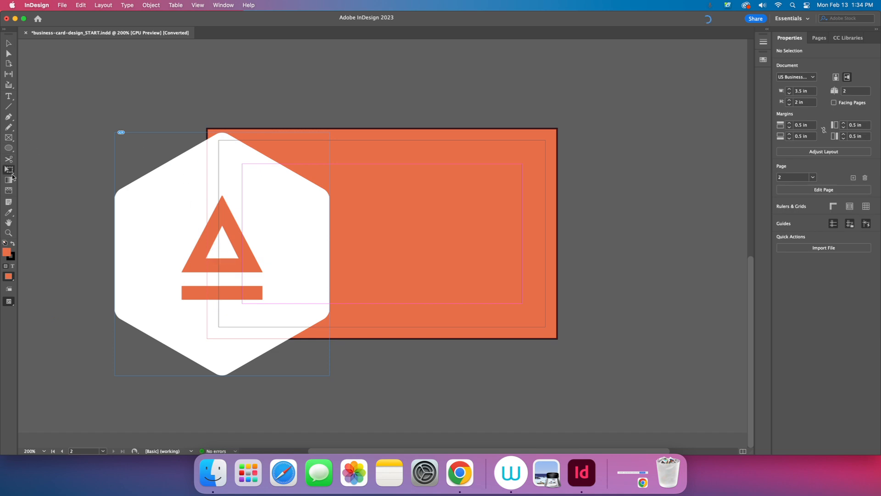
pyautogui.click(223, 232)
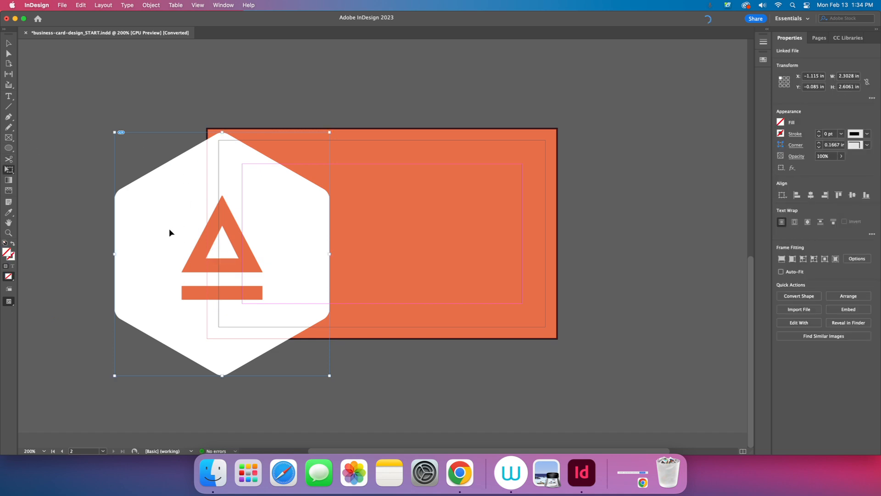
pyautogui.moveTo(170, 229); pyautogui.dragTo(322, 214)
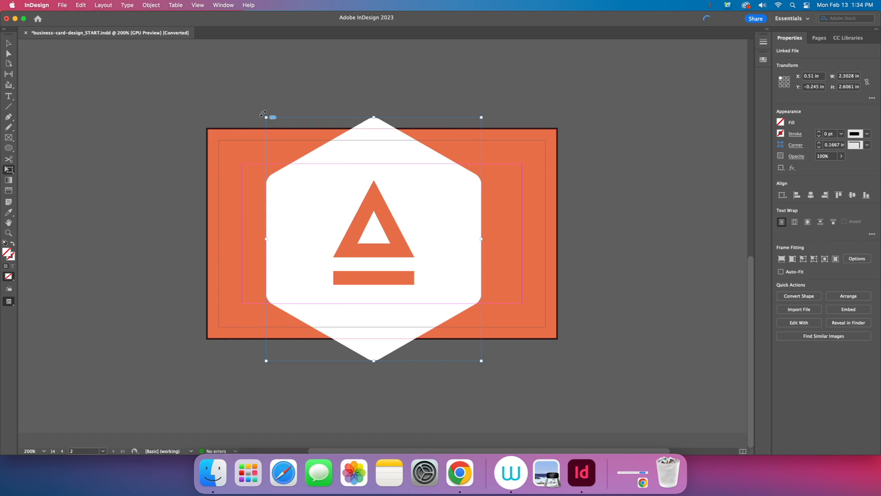
pyautogui.moveTo(265, 116); pyautogui.dragTo(337, 197)
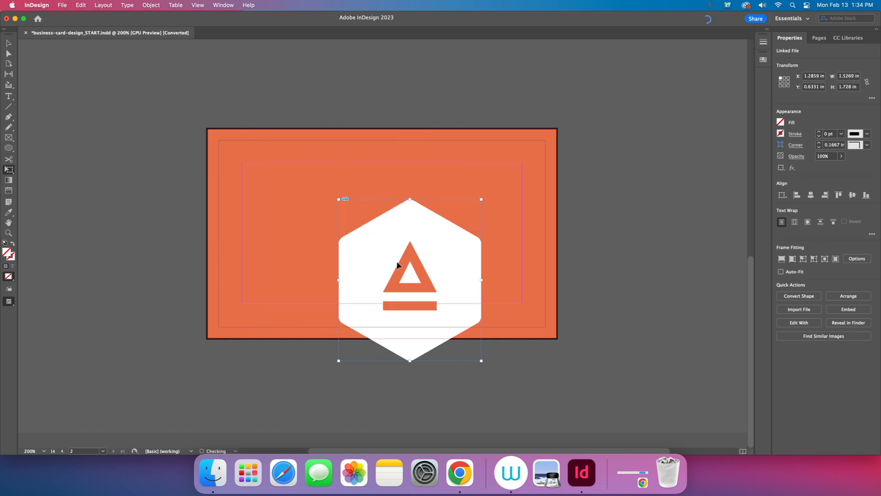
pyautogui.moveTo(396, 263); pyautogui.dragTo(370, 222)
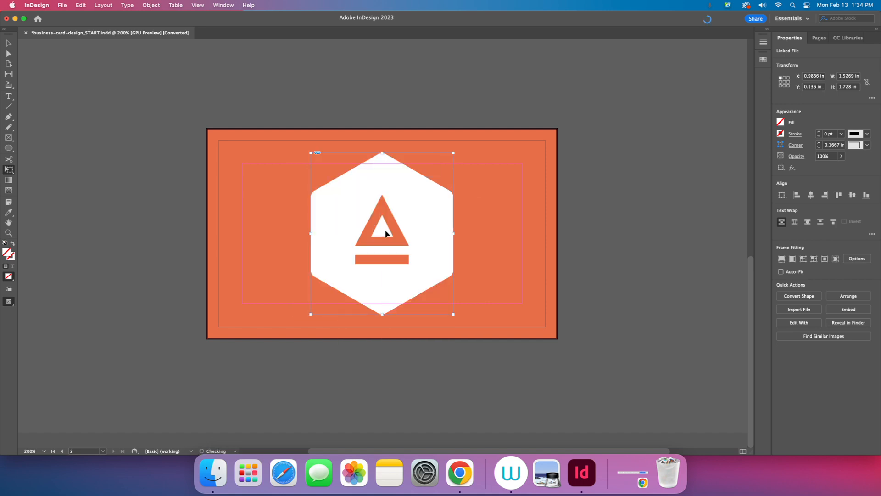
pyautogui.press('v')
pyautogui.click(100, 131)
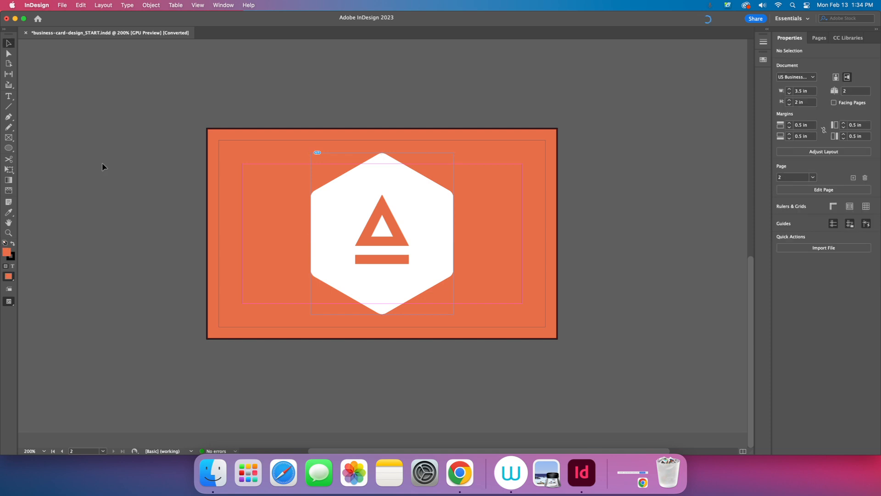
pyautogui.press('w')
pyautogui.scroll(6, 221, 253)
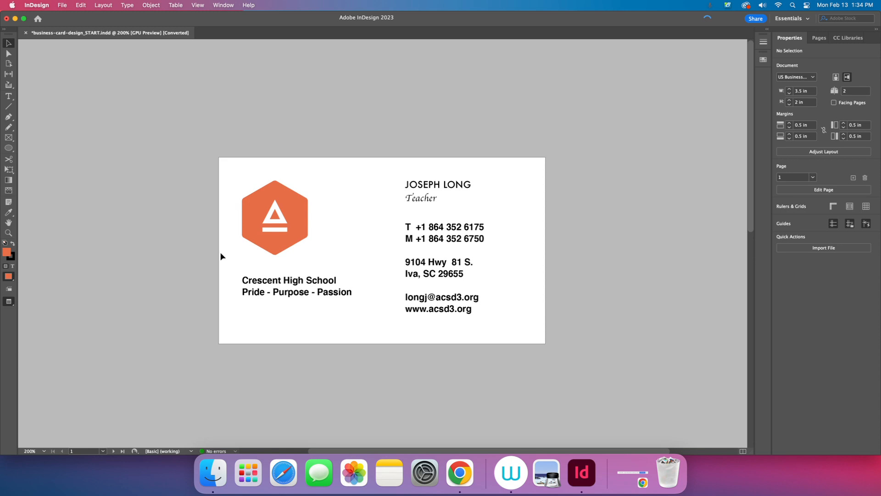
pyautogui.click(279, 219)
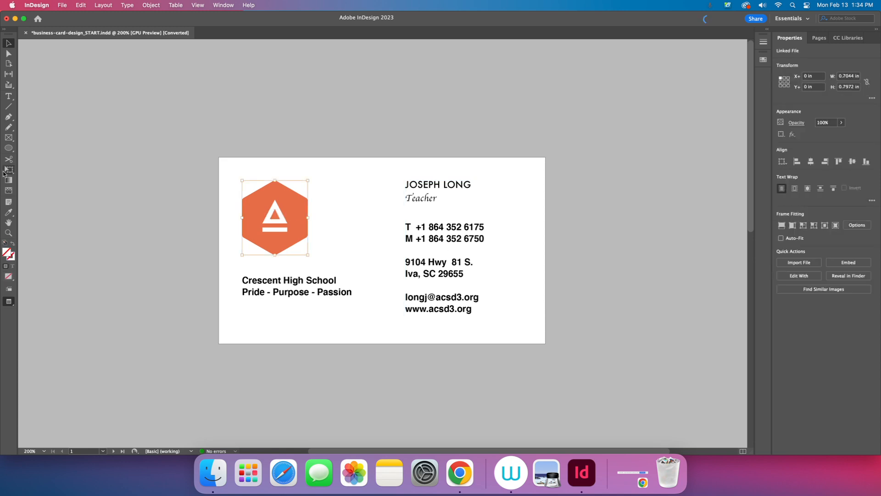
pyautogui.click(6, 171)
pyautogui.moveTo(277, 219); pyautogui.dragTo(265, 235)
pyautogui.press('w')
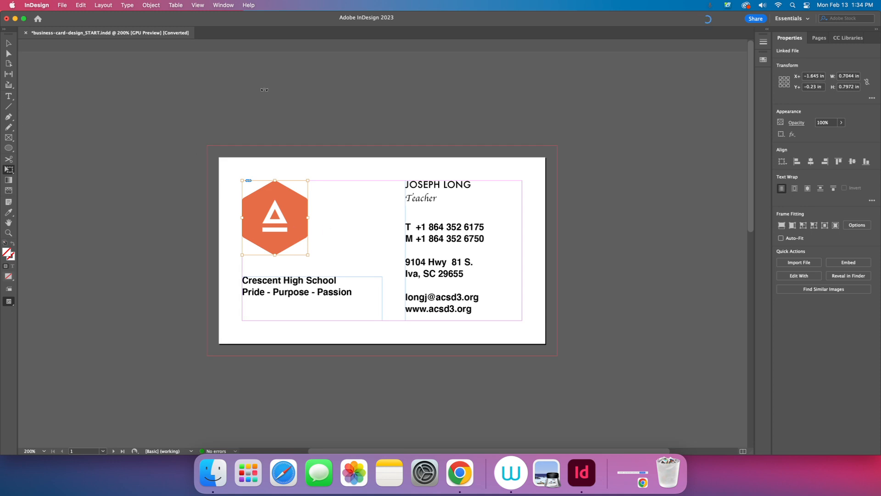
pyautogui.hotkey('shift', 'pagedown')
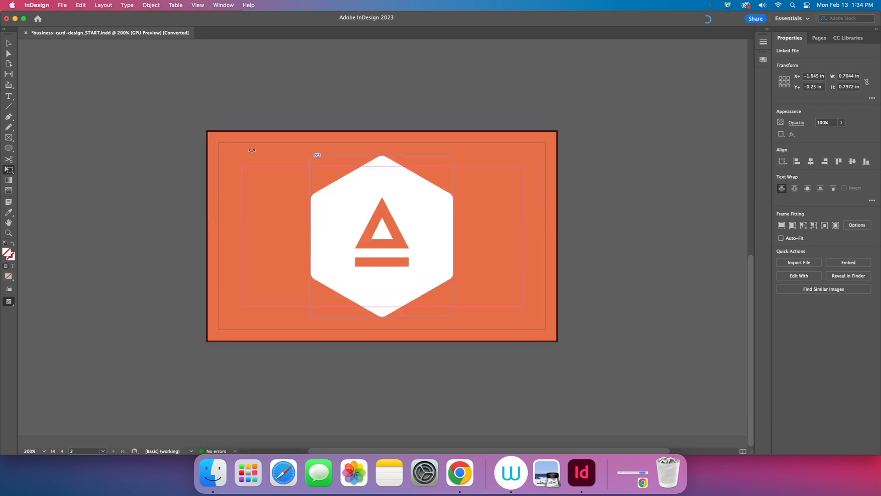
pyautogui.press('super+minus')
pyautogui.press('super+minus')
pyautogui.press('w')
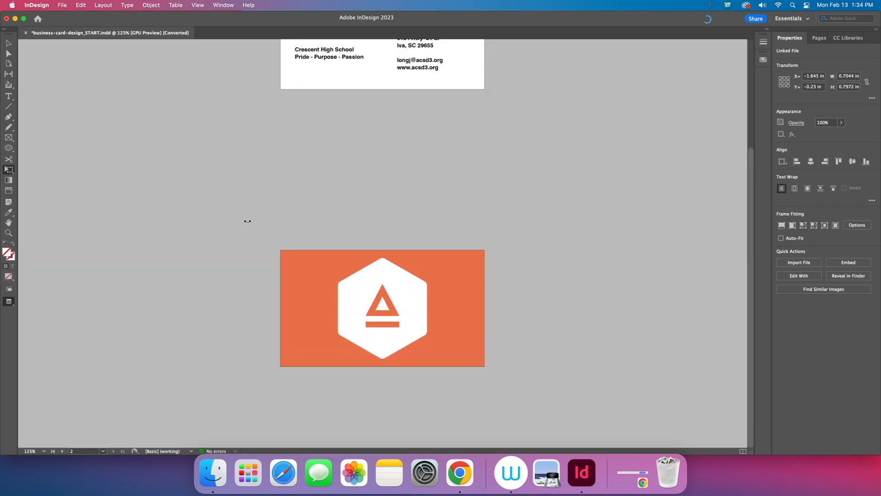
pyautogui.moveTo(238, 175); pyautogui.dragTo(201, 261)
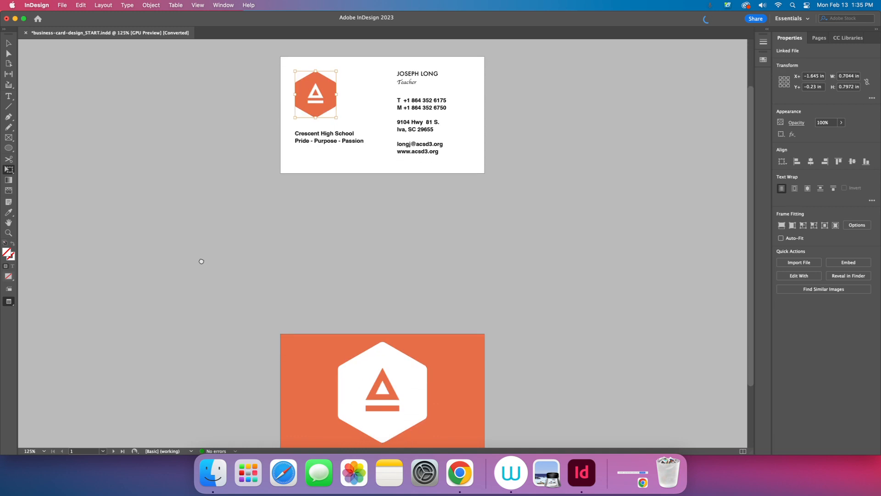
pyautogui.click(8, 43)
pyautogui.click(140, 137)
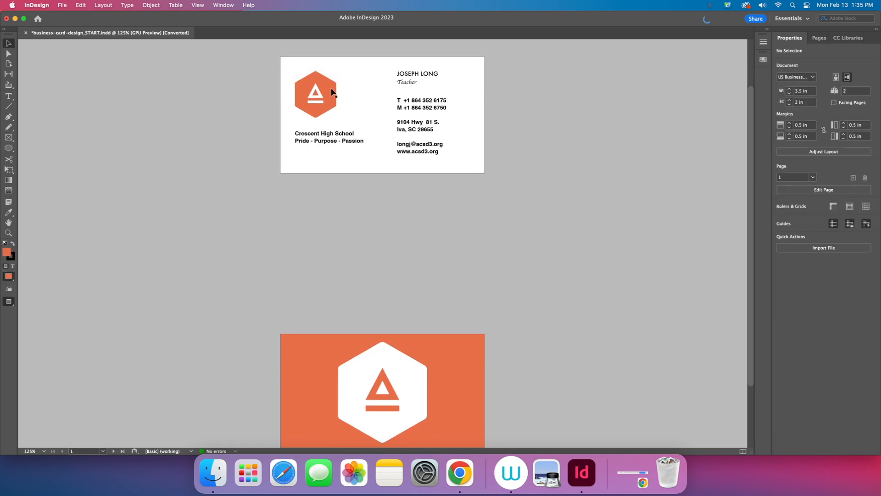
pyautogui.press('super+minus')
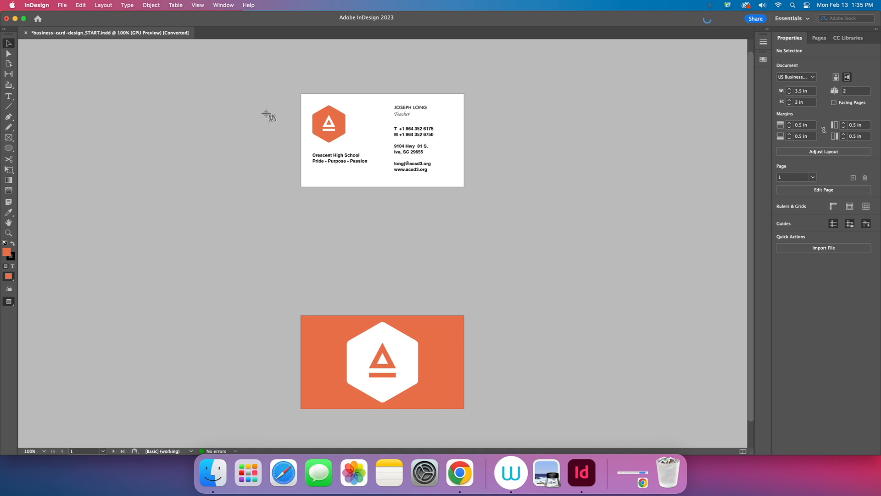
pyautogui.moveTo(252, 68); pyautogui.dragTo(534, 436)
pyautogui.click(61, 6)
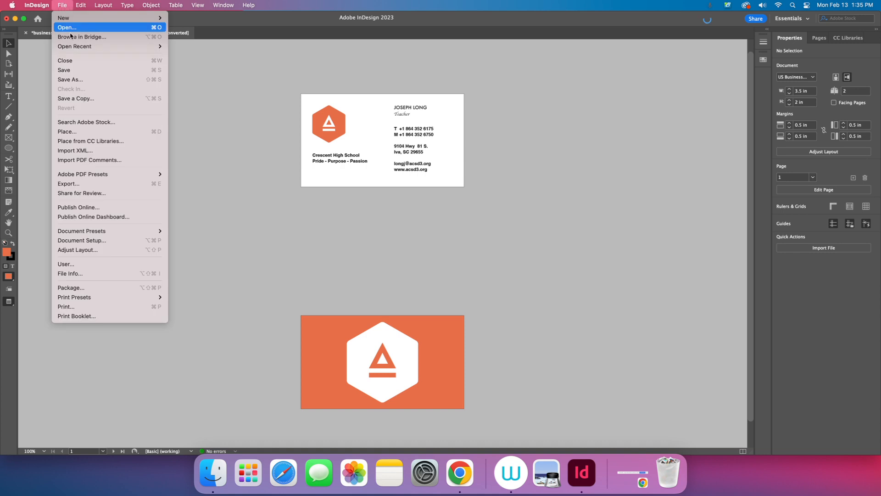
# Step: Save the document as 3-2.indd on the Desktop, then bring up the Ch. 3-1/3-2 Google Drive folder in Chrome
pyautogui.click(75, 79)
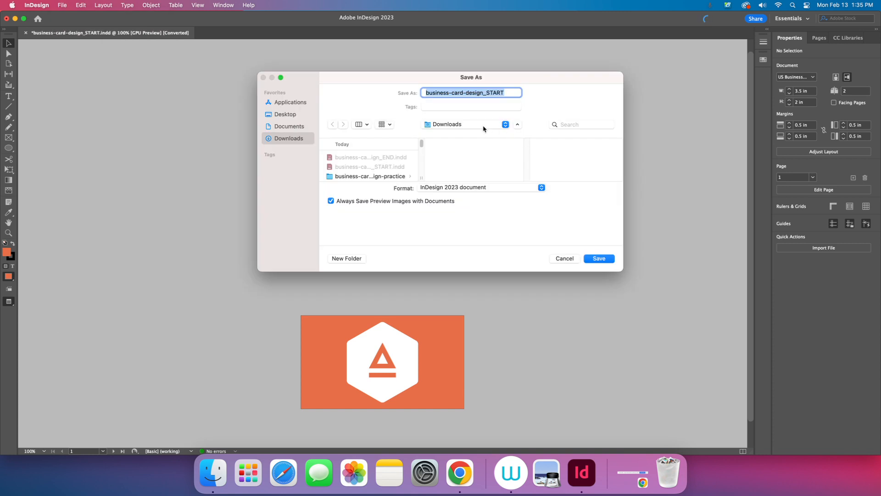
pyautogui.click(279, 118)
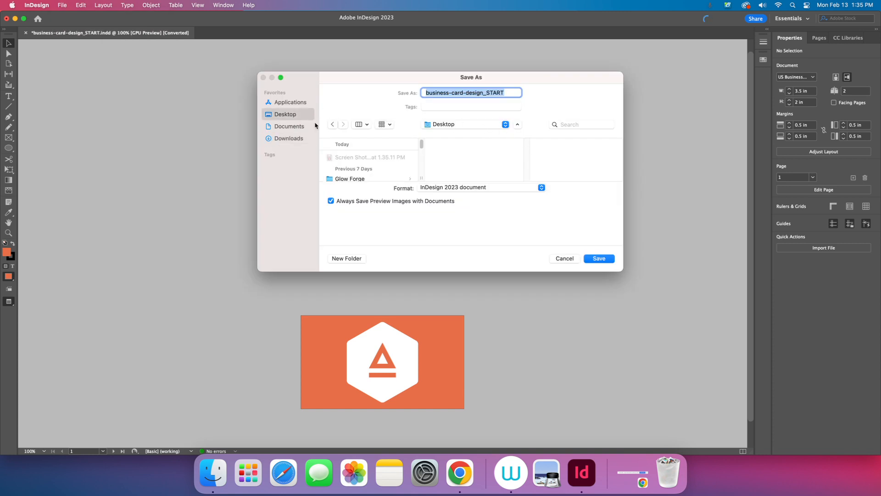
pyautogui.write('3-2')
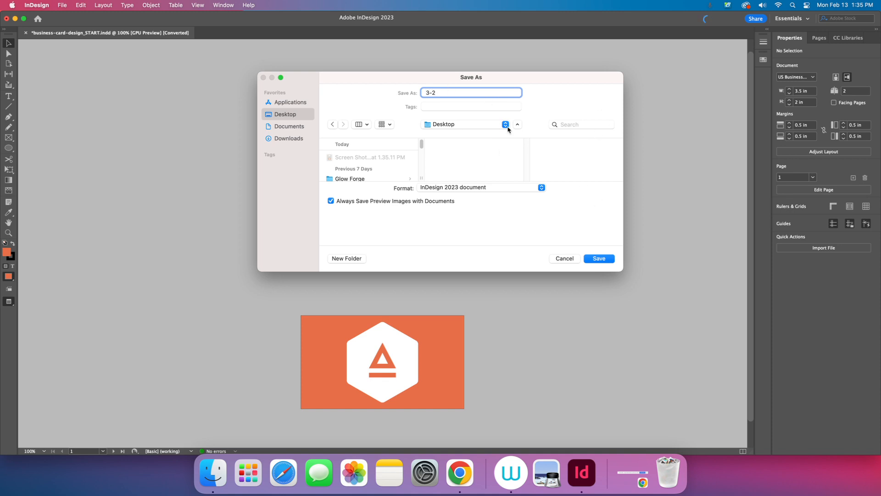
pyautogui.click(603, 264)
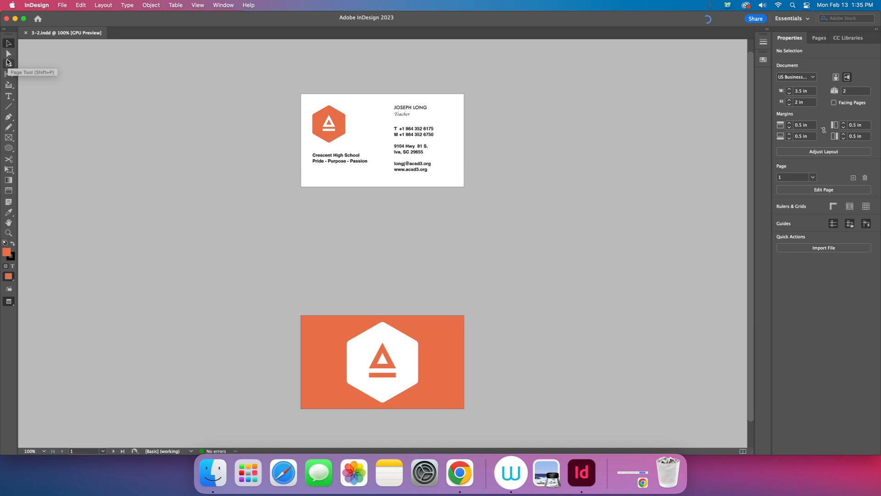
pyautogui.click(459, 472)
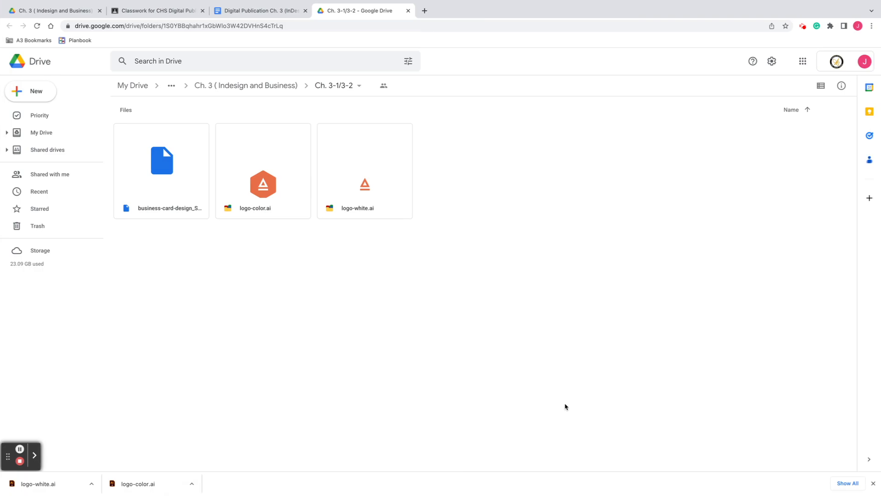